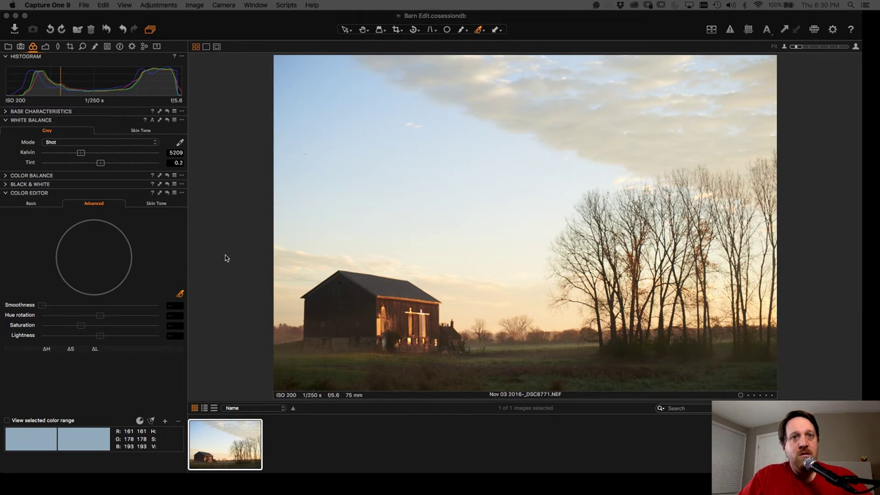
- Bring the Capture One window with the barn photo _DSC8771.NEF into focus
{"action": "left_click", "coordinate": [157, 45]}
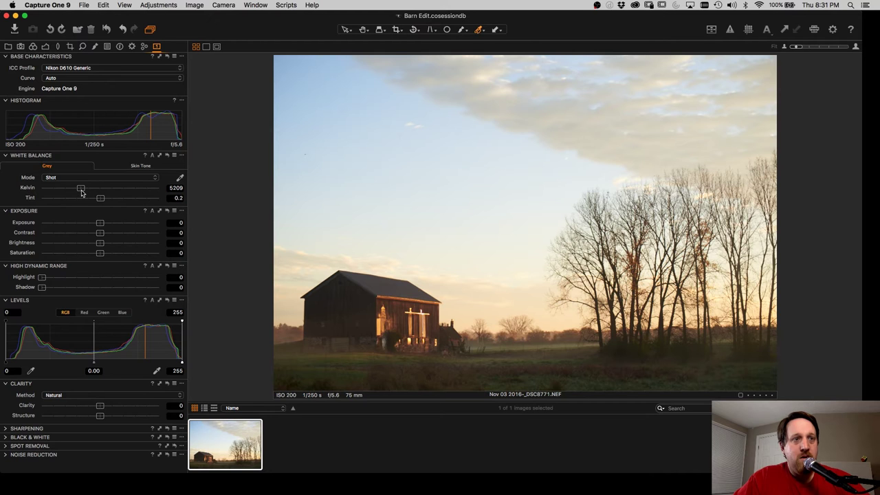
- Lower the white balance from the shot value to a custom Kelvin of 5040
{"action": "left_click_drag", "start_coordinate": [81, 193], "coordinate": [81, 194]}
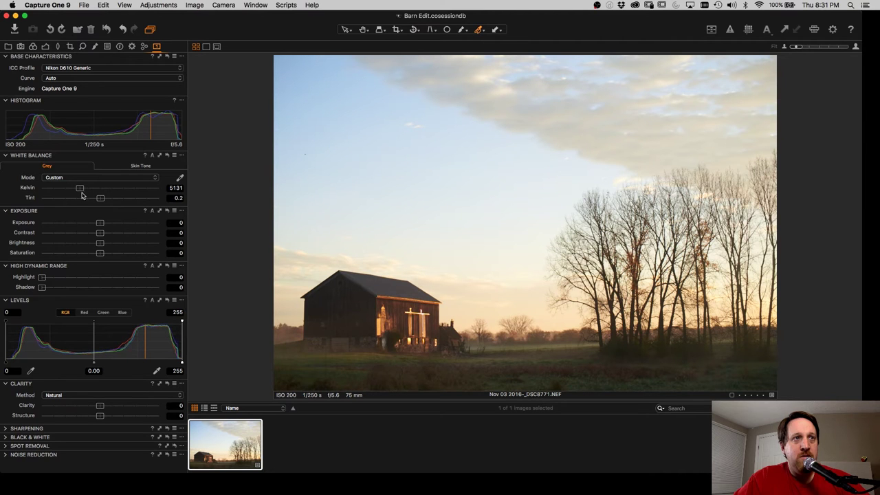
{"action": "left_click", "coordinate": [176, 187]}
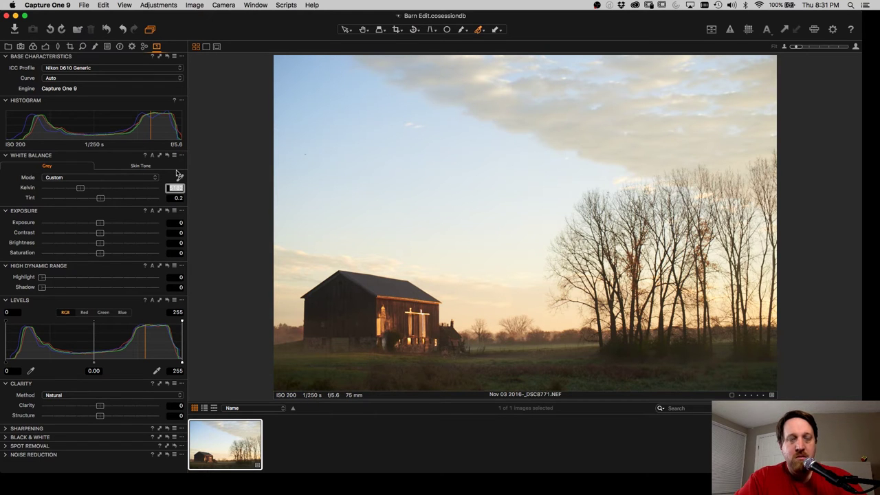
{"action": "type", "text": "5000"}
{"action": "key", "text": "Return"}
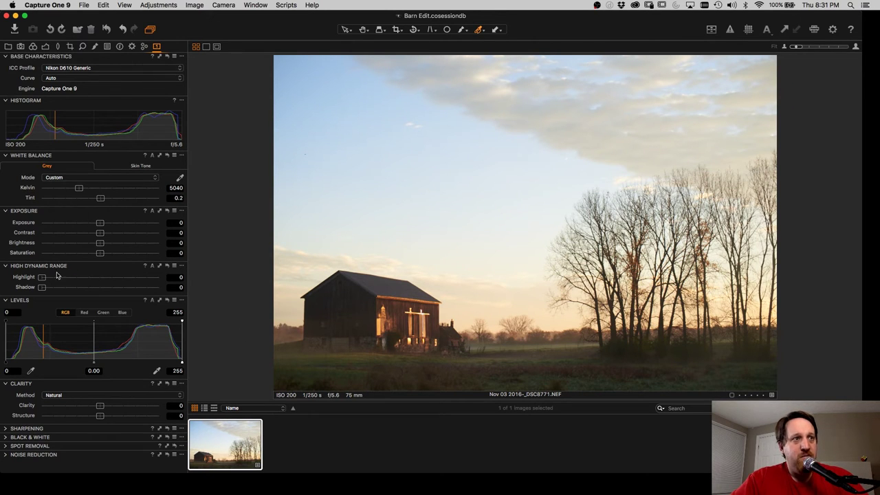
- Set High Dynamic Range Shadow to 51 and Highlight to 38
{"action": "left_click_drag", "start_coordinate": [42, 292], "coordinate": [101, 289]}
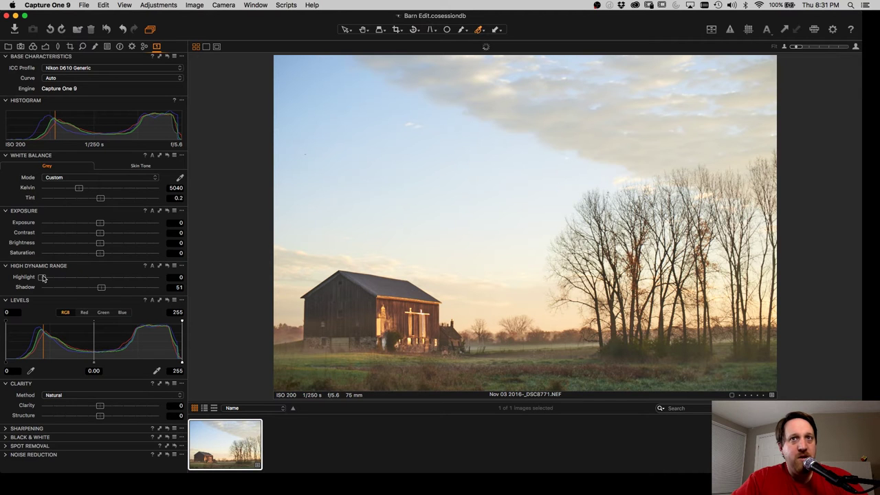
{"action": "left_click_drag", "start_coordinate": [43, 277], "coordinate": [86, 283]}
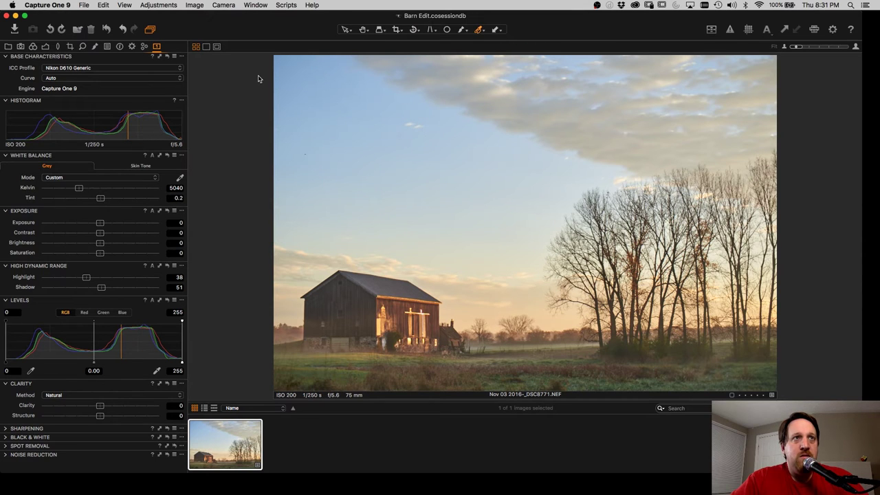
- Pick the sky blue in the Color Editor and set Lightness -81.2, Saturation 9.3
{"action": "left_click", "coordinate": [32, 46]}
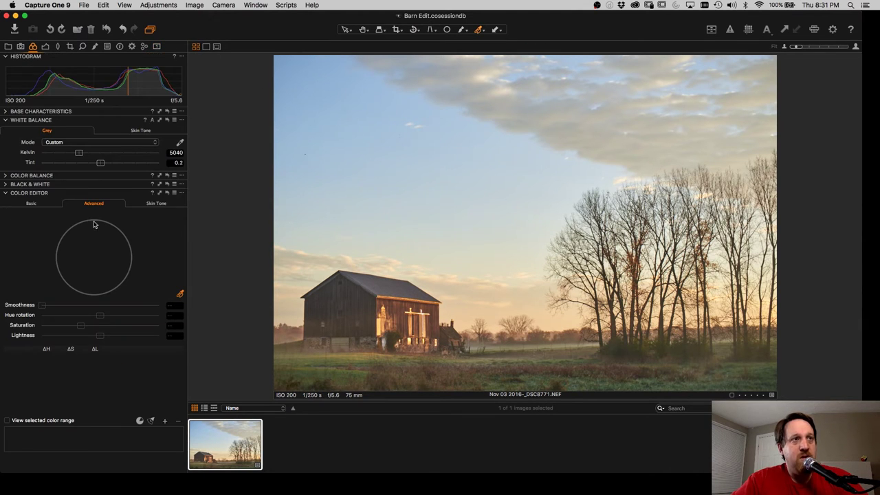
{"action": "left_click", "coordinate": [319, 88]}
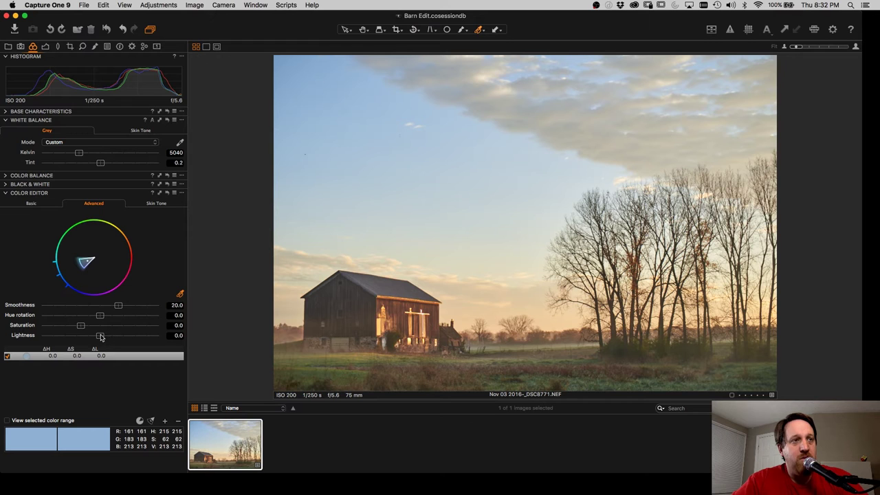
{"action": "left_click_drag", "start_coordinate": [99, 335], "coordinate": [83, 337]}
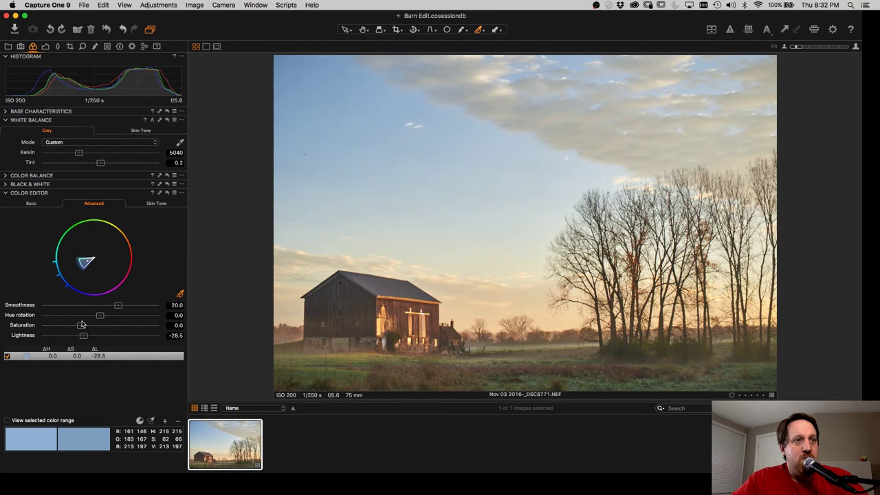
{"action": "left_click_drag", "start_coordinate": [80, 325], "coordinate": [52, 337]}
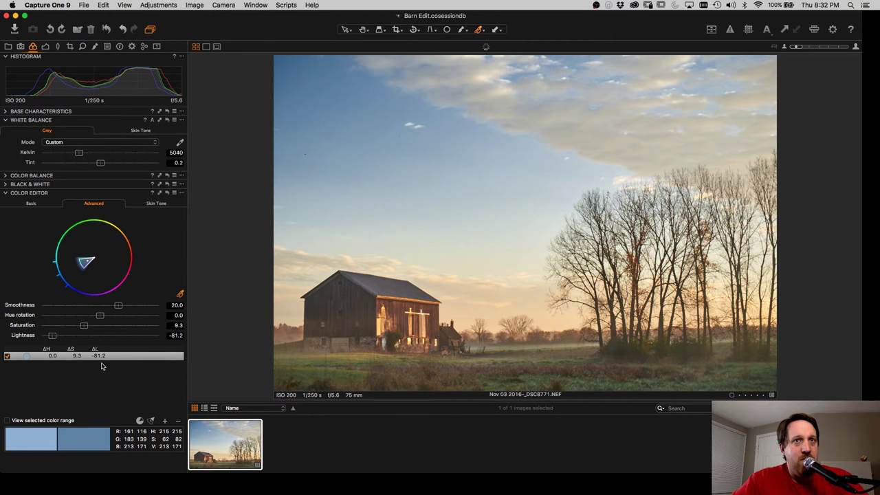
- Preview and widen the sky-blue colour range, then drop its Lightness to -96.5
{"action": "left_click", "coordinate": [7, 420]}
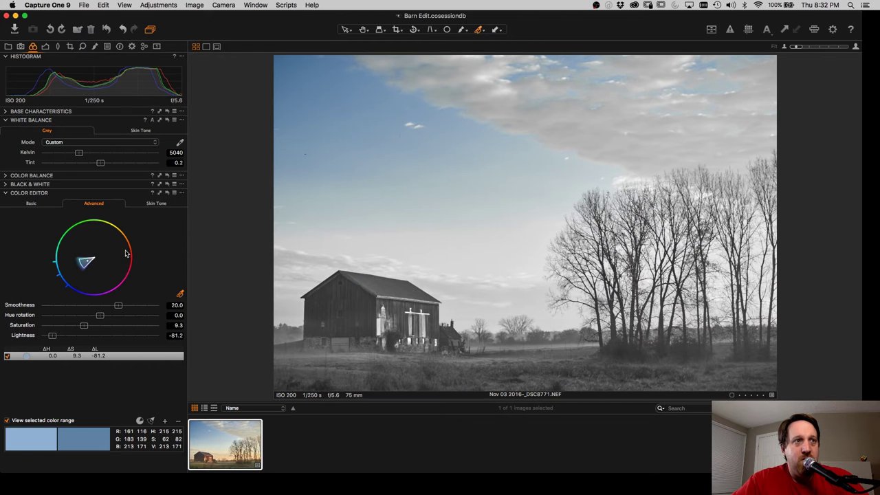
{"action": "left_click_drag", "start_coordinate": [74, 265], "coordinate": [72, 266]}
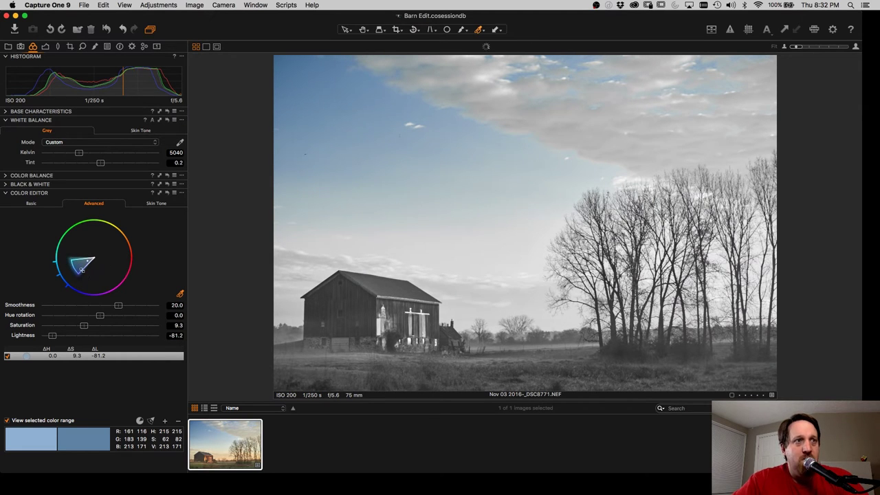
{"action": "left_click_drag", "start_coordinate": [81, 270], "coordinate": [71, 253]}
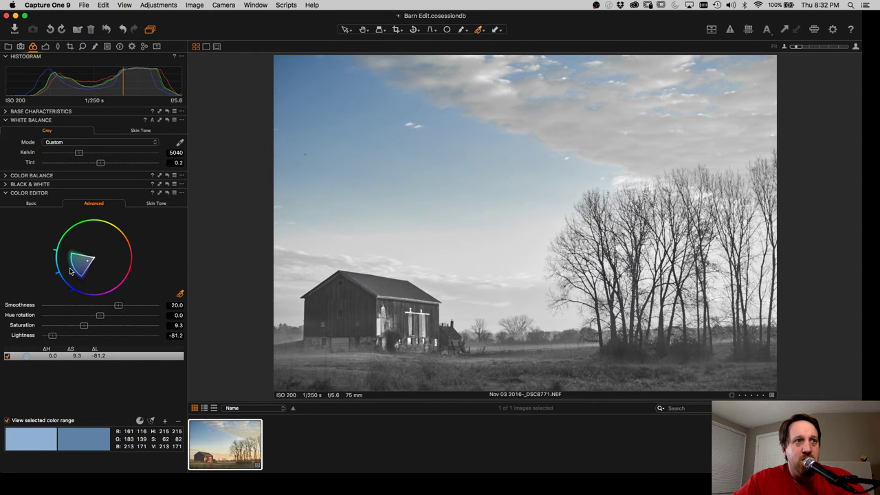
{"action": "left_click_drag", "start_coordinate": [73, 267], "coordinate": [67, 266]}
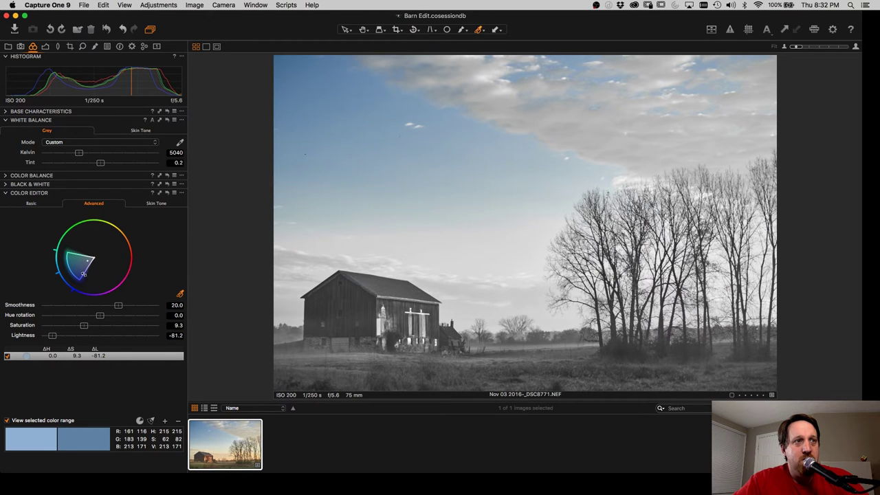
{"action": "left_click", "coordinate": [53, 336]}
{"action": "left_click_drag", "start_coordinate": [53, 336], "coordinate": [44, 335]}
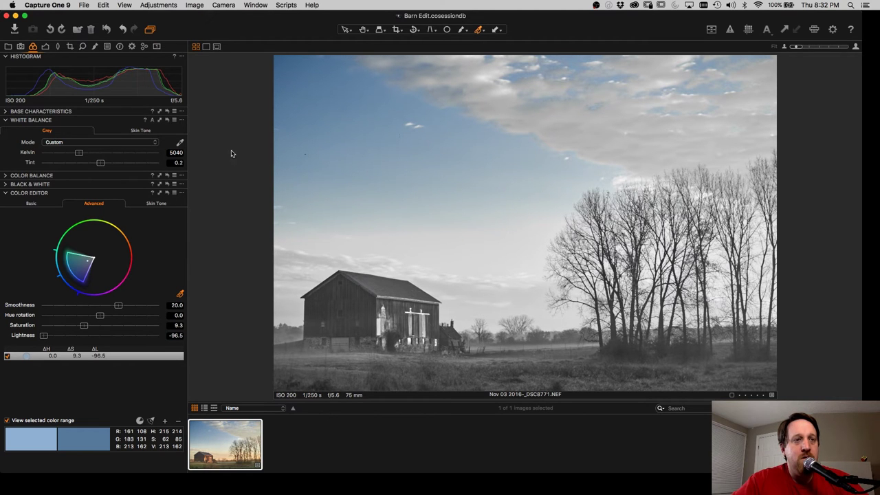
- Turn off View selected color range and return to the exposure and levels tools
{"action": "left_click", "coordinate": [157, 46]}
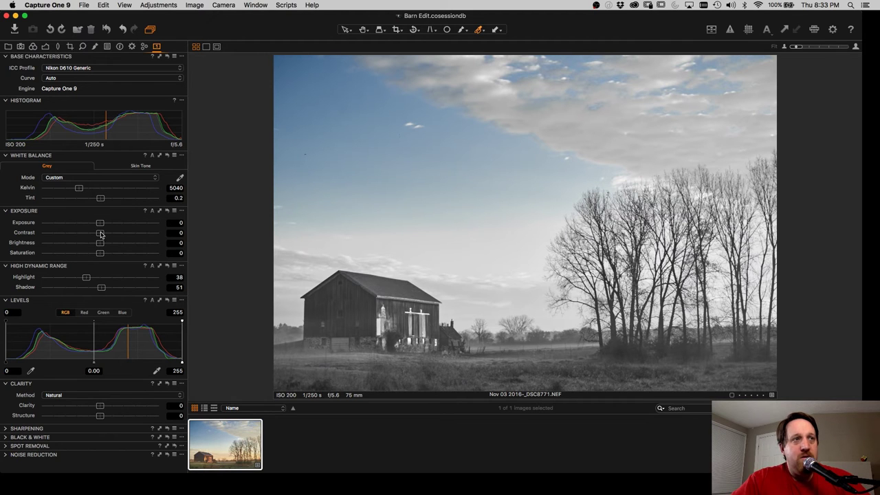
{"action": "left_click", "coordinate": [32, 46]}
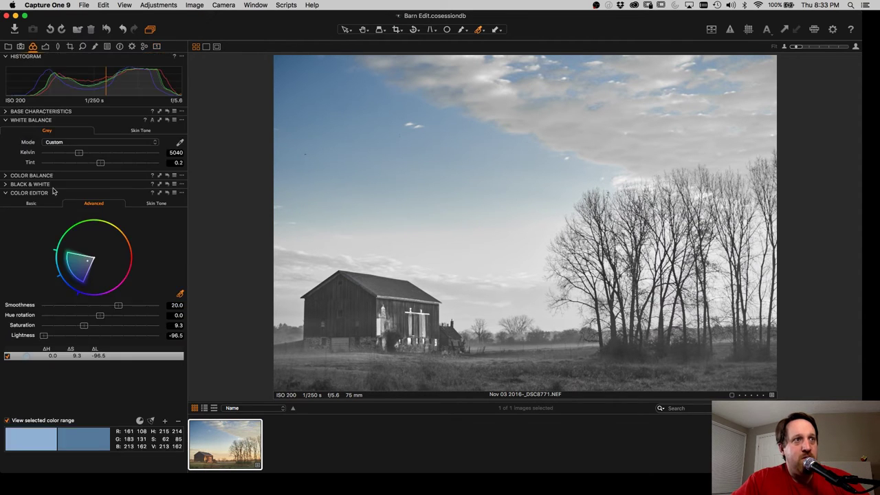
{"action": "left_click", "coordinate": [7, 420]}
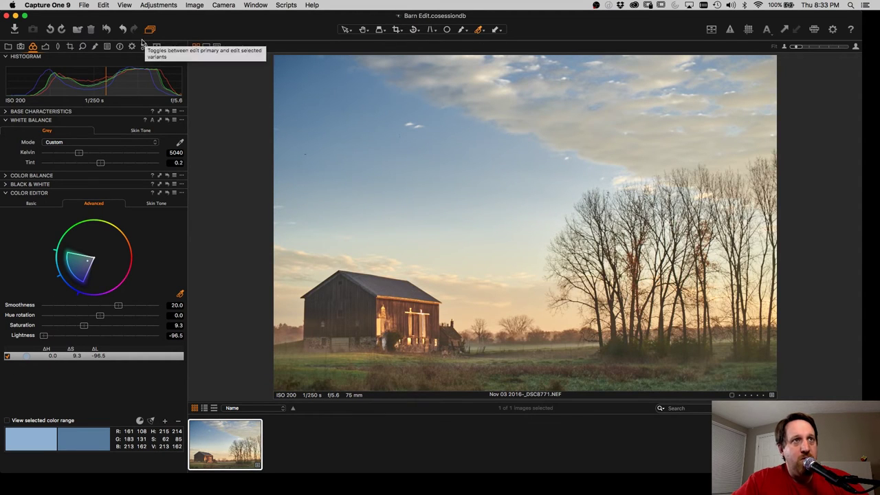
{"action": "left_click", "coordinate": [157, 47]}
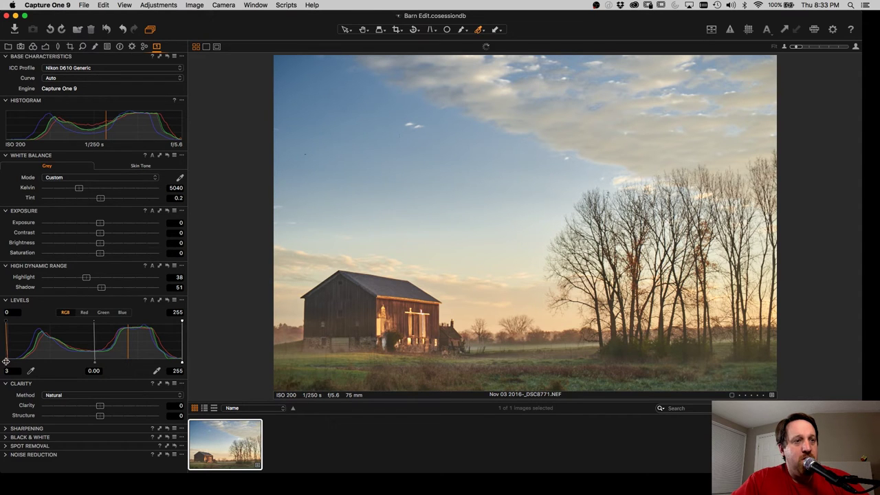
- Raise the Levels black input point from 3 to 12
{"action": "left_click_drag", "start_coordinate": [6, 362], "coordinate": [12, 368]}
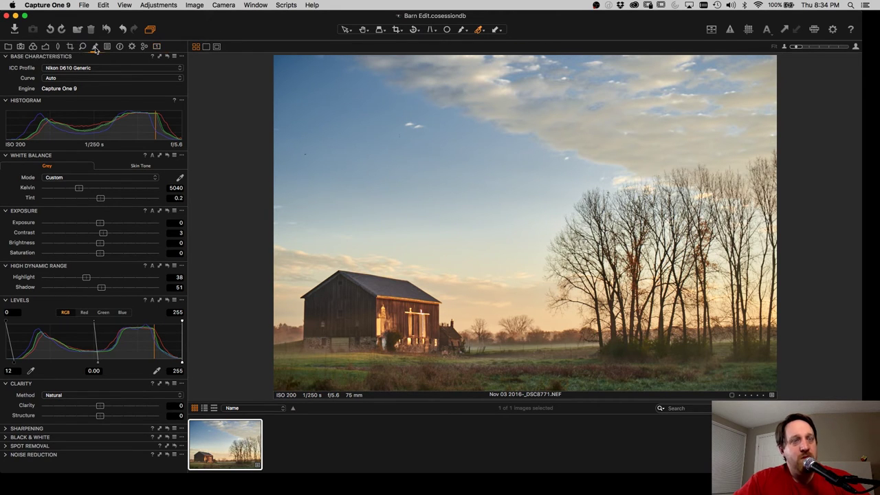
- Draw a gradient mask over the foreground field on Layer 1, set to Always Display Mask
{"action": "left_click", "coordinate": [95, 46]}
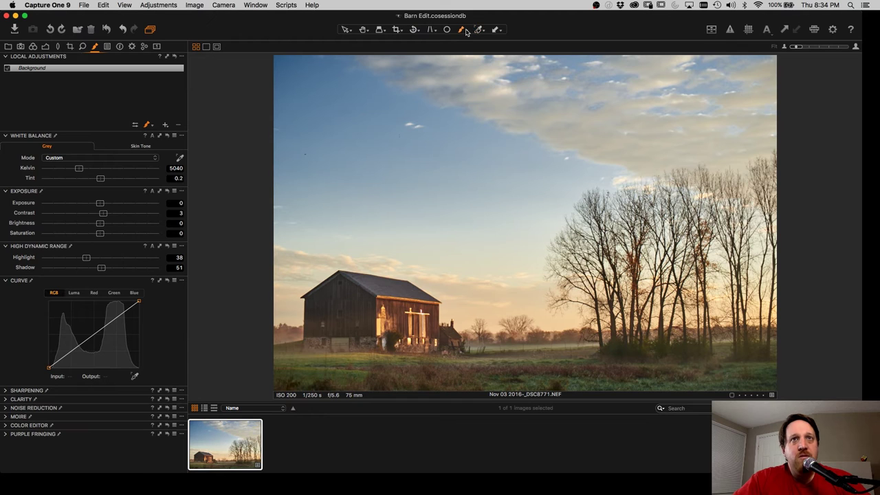
{"action": "left_click", "coordinate": [465, 31]}
{"action": "left_click", "coordinate": [485, 56]}
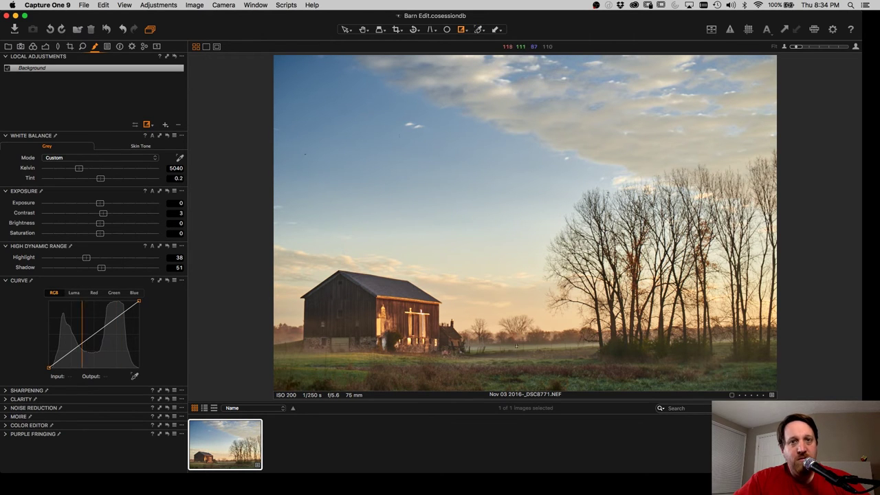
{"action": "left_click_drag", "start_coordinate": [517, 338], "coordinate": [518, 341]}
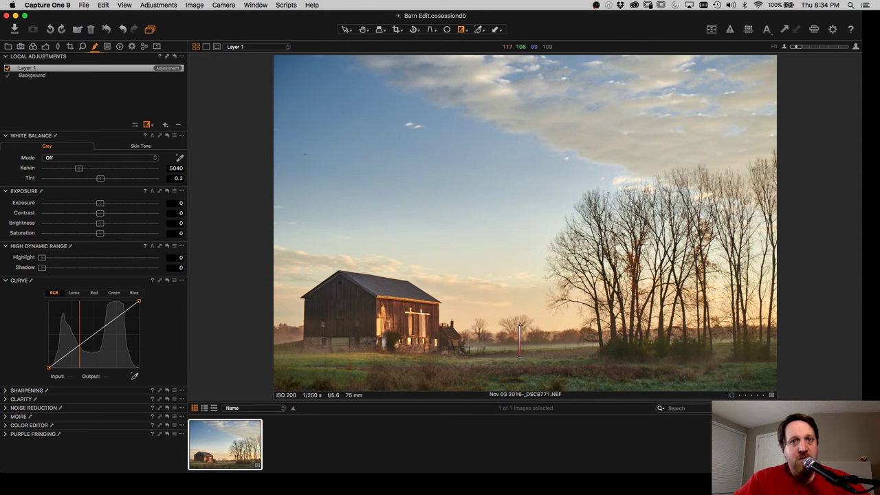
{"action": "left_click_drag", "start_coordinate": [520, 323], "coordinate": [520, 323]}
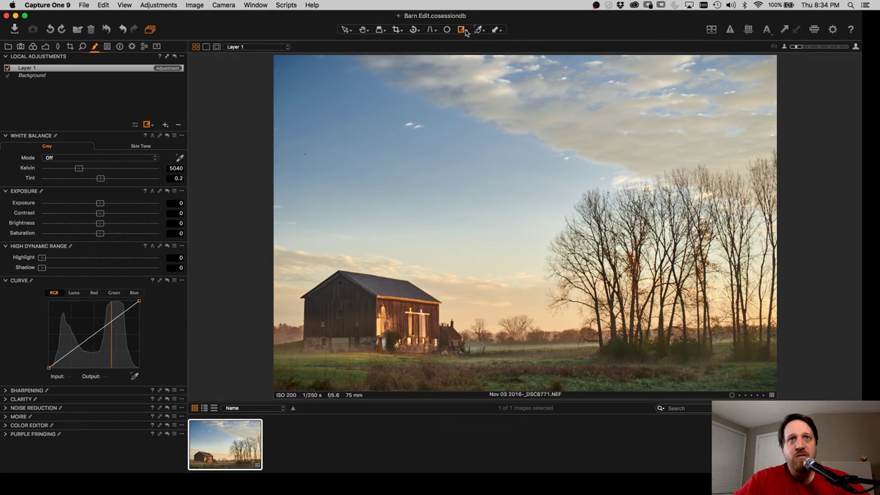
{"action": "left_click", "coordinate": [464, 31]}
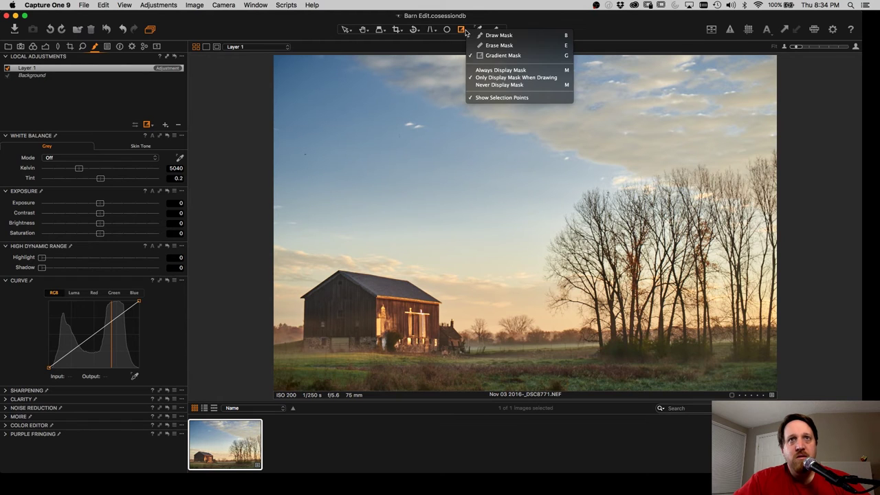
{"action": "left_click", "coordinate": [490, 70]}
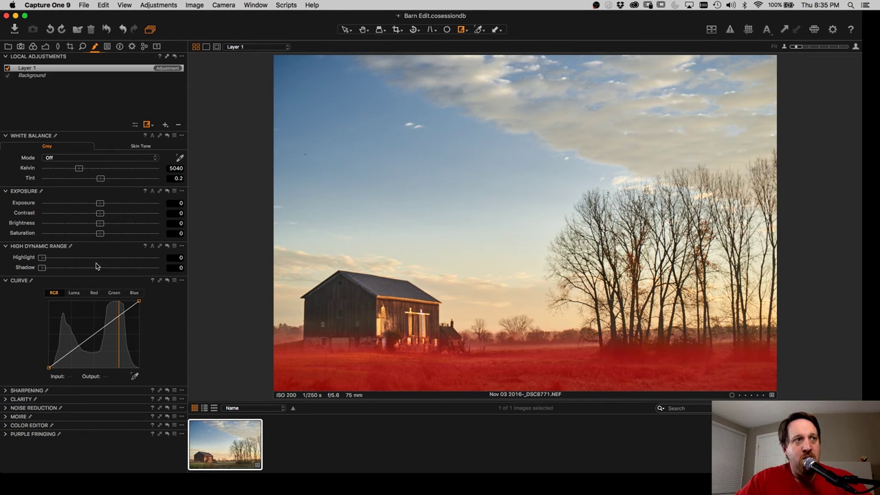
- Brush the barn's left wall and lit front into Layer 1's mask
{"action": "left_click", "coordinate": [464, 32]}
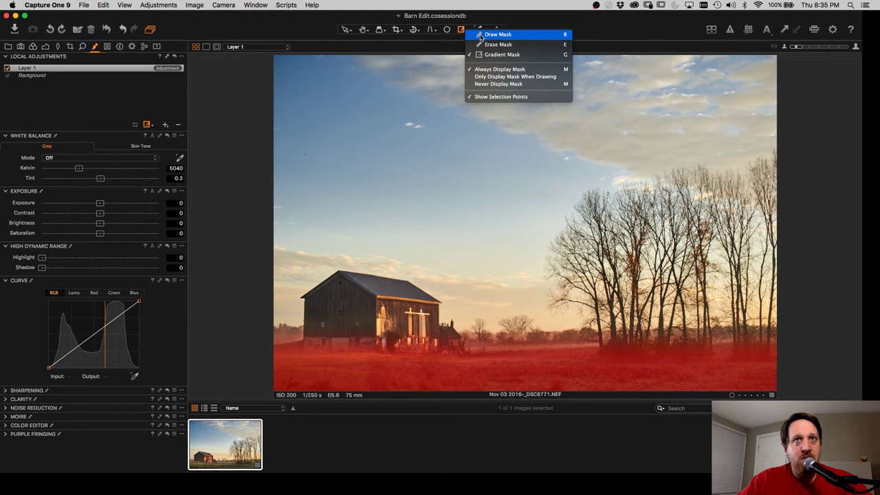
{"action": "left_click", "coordinate": [496, 35]}
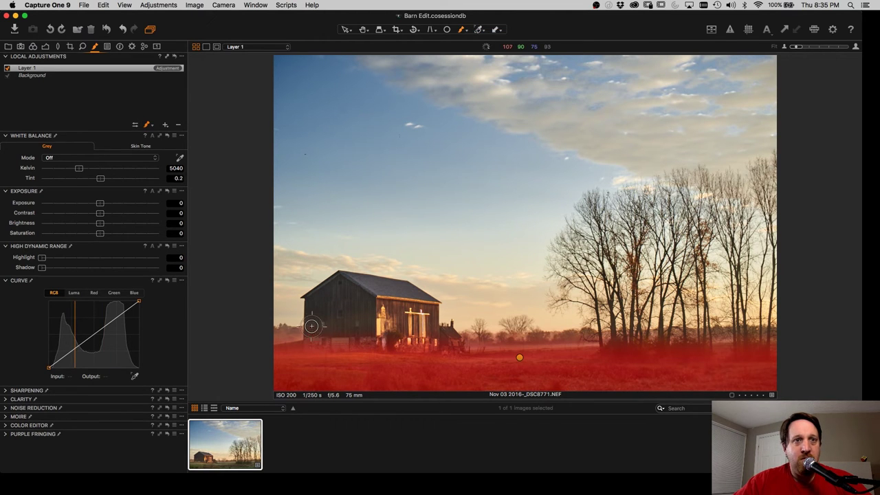
{"action": "mouse_move", "coordinate": [311, 325]}
{"action": "left_mouse_down"}
{"action": "mouse_move", "coordinate": [318, 297]}
{"action": "mouse_move", "coordinate": [312, 344]}
{"action": "mouse_move", "coordinate": [319, 293]}
{"action": "mouse_move", "coordinate": [349, 281]}
{"action": "mouse_move", "coordinate": [406, 297]}
{"action": "mouse_move", "coordinate": [367, 282]}
{"action": "mouse_move", "coordinate": [393, 283]}
{"action": "mouse_move", "coordinate": [436, 308]}
{"action": "mouse_move", "coordinate": [418, 296]}
{"action": "mouse_move", "coordinate": [428, 337]}
{"action": "mouse_move", "coordinate": [432, 317]}
{"action": "mouse_move", "coordinate": [430, 353]}
{"action": "mouse_move", "coordinate": [448, 342]}
{"action": "left_mouse_up"}
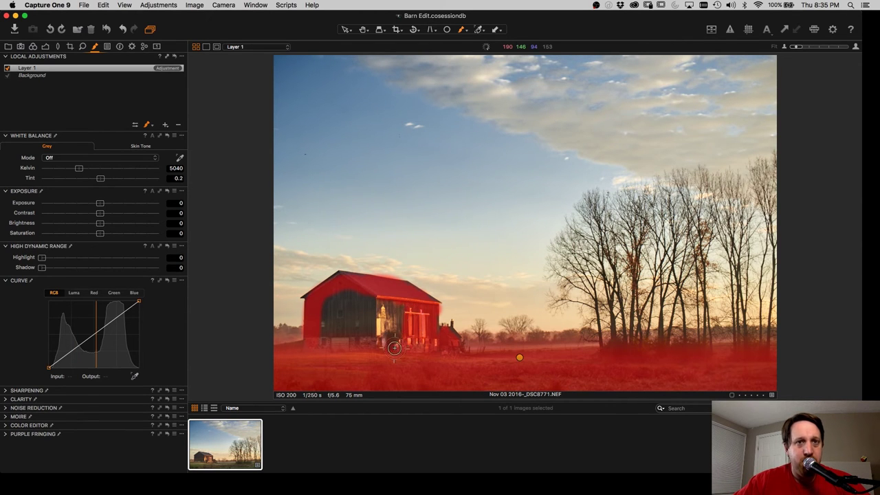
{"action": "mouse_move", "coordinate": [381, 334]}
{"action": "left_mouse_down"}
{"action": "mouse_move", "coordinate": [400, 304]}
{"action": "mouse_move", "coordinate": [348, 293]}
{"action": "mouse_move", "coordinate": [318, 302]}
{"action": "mouse_move", "coordinate": [367, 296]}
{"action": "mouse_move", "coordinate": [325, 324]}
{"action": "mouse_move", "coordinate": [351, 304]}
{"action": "mouse_move", "coordinate": [327, 304]}
{"action": "mouse_move", "coordinate": [331, 325]}
{"action": "mouse_move", "coordinate": [347, 314]}
{"action": "mouse_move", "coordinate": [370, 323]}
{"action": "mouse_move", "coordinate": [338, 340]}
{"action": "mouse_move", "coordinate": [374, 327]}
{"action": "mouse_move", "coordinate": [369, 302]}
{"action": "mouse_move", "coordinate": [375, 309]}
{"action": "mouse_move", "coordinate": [378, 299]}
{"action": "mouse_move", "coordinate": [382, 311]}
{"action": "mouse_move", "coordinate": [363, 308]}
{"action": "mouse_move", "coordinate": [373, 352]}
{"action": "left_mouse_up"}
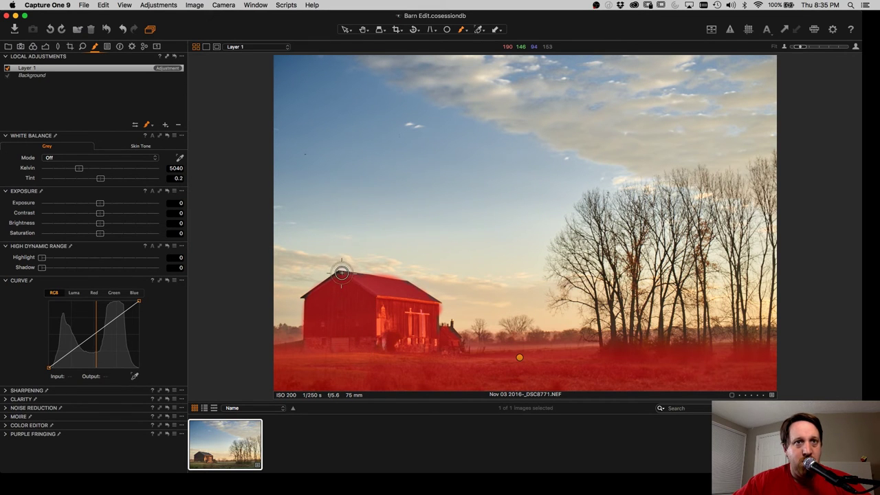
- Zoom in on the barn roof and make the mask brush larger and harder
{"action": "key", "text": "z"}
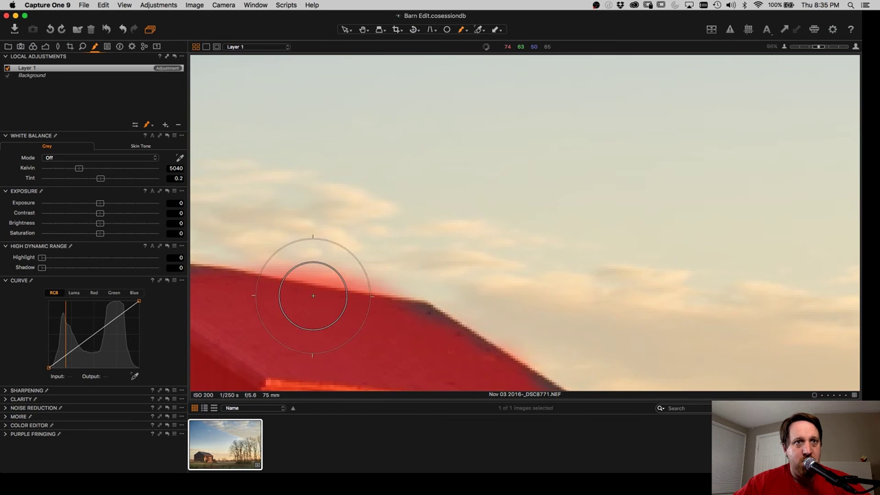
{"action": "scroll", "coordinate": [313, 295], "scroll_direction": "down", "scroll_amount": 3}
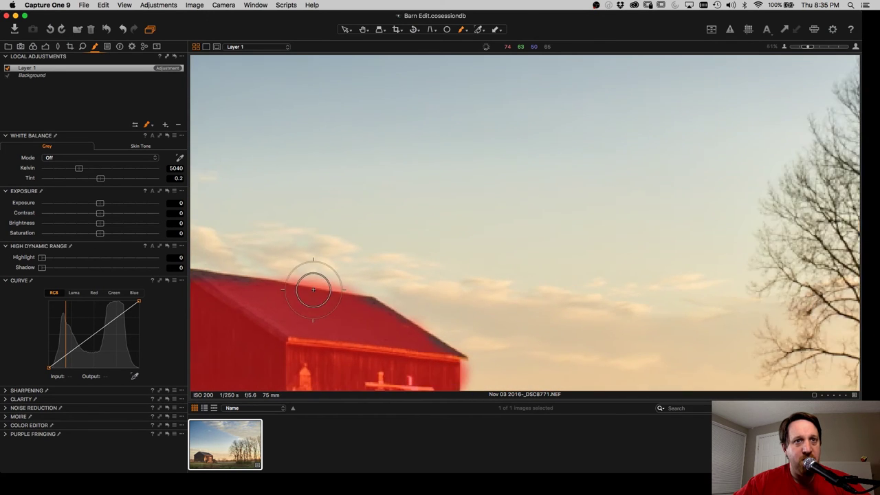
{"action": "scroll", "coordinate": [313, 293], "scroll_direction": "down", "scroll_amount": 1}
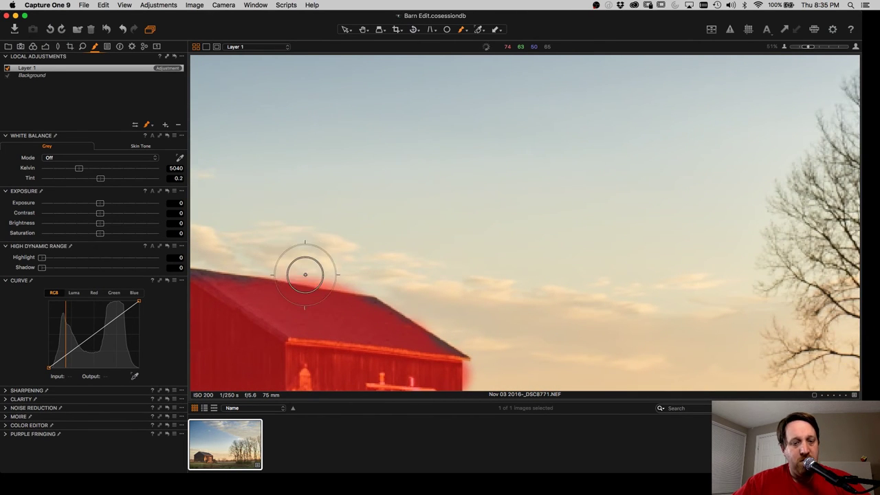
{"action": "key", "text": "bracketright"}
{"action": "key", "text": "bracketright"}
{"action": "key", "text": "bracketright"}
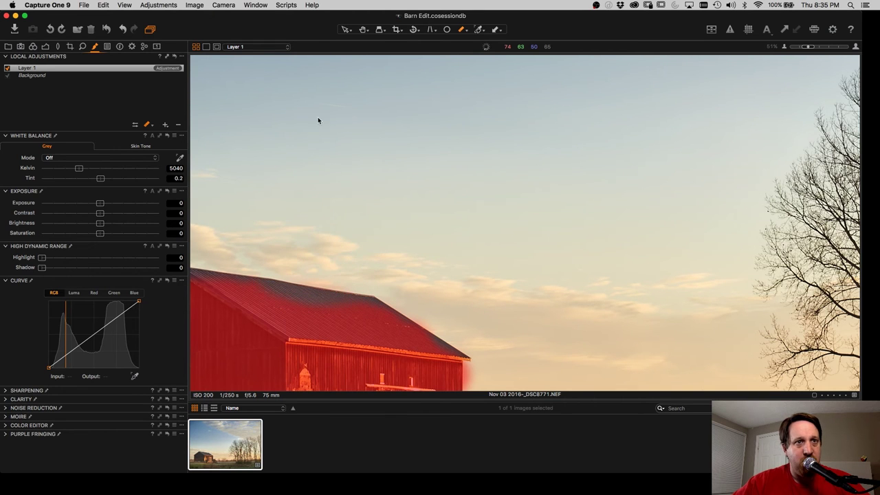
{"action": "right_click", "coordinate": [290, 315]}
{"action": "mouse_move", "coordinate": [292, 324]}
{"action": "left_mouse_down"}
{"action": "mouse_move", "coordinate": [331, 324]}
{"action": "mouse_move", "coordinate": [286, 313]}
{"action": "left_mouse_up"}
- Paint the mask along both roof edges at hardness 95, erasing spill above the ridge
{"action": "mouse_move", "coordinate": [226, 333]}
{"action": "left_mouse_down"}
{"action": "mouse_move", "coordinate": [222, 315]}
{"action": "mouse_move", "coordinate": [337, 275]}
{"action": "mouse_move", "coordinate": [341, 260]}
{"action": "mouse_move", "coordinate": [344, 268]}
{"action": "left_mouse_up"}
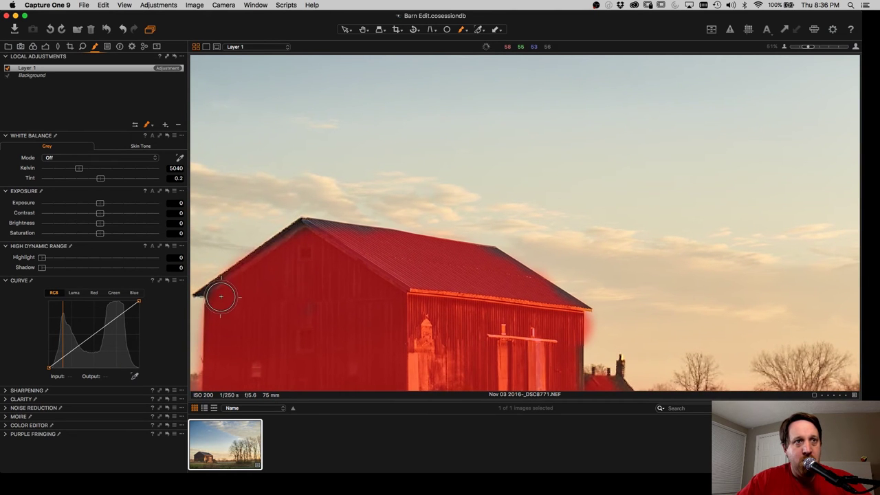
{"action": "mouse_move", "coordinate": [250, 275]}
{"action": "left_mouse_down"}
{"action": "mouse_move", "coordinate": [313, 233]}
{"action": "mouse_move", "coordinate": [391, 242]}
{"action": "mouse_move", "coordinate": [376, 250]}
{"action": "mouse_move", "coordinate": [319, 232]}
{"action": "mouse_move", "coordinate": [401, 235]}
{"action": "left_mouse_up"}
{"action": "mouse_move", "coordinate": [495, 261]}
{"action": "left_mouse_down"}
{"action": "mouse_move", "coordinate": [491, 255]}
{"action": "mouse_move", "coordinate": [544, 301]}
{"action": "left_mouse_up"}
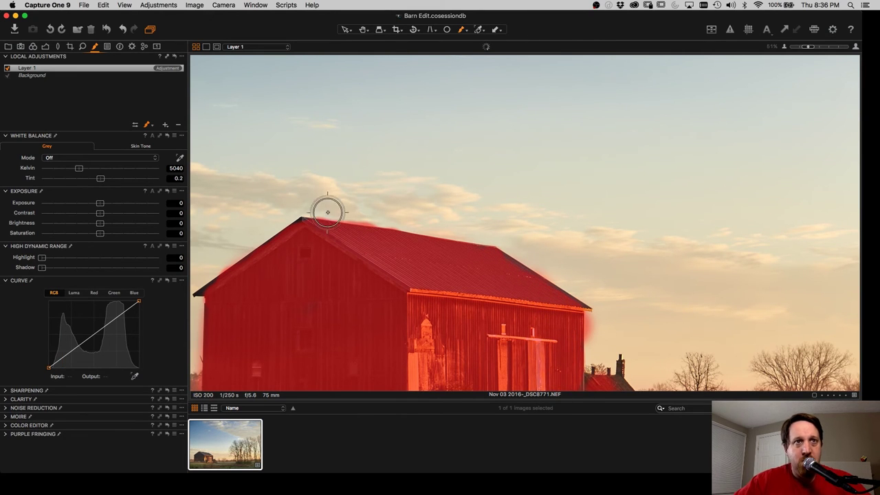
{"action": "right_click", "coordinate": [368, 168]}
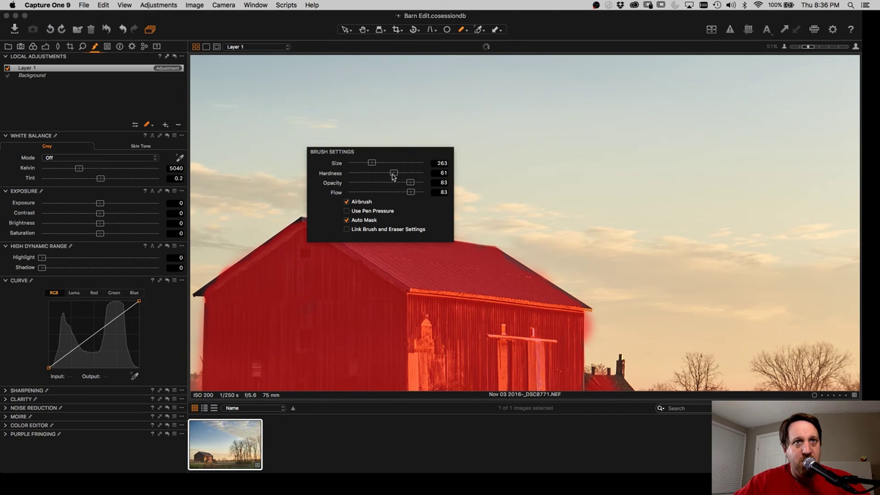
{"action": "mouse_move", "coordinate": [392, 177]}
{"action": "left_mouse_down"}
{"action": "mouse_move", "coordinate": [419, 173]}
{"action": "mouse_move", "coordinate": [368, 161]}
{"action": "mouse_move", "coordinate": [376, 161]}
{"action": "left_mouse_up"}
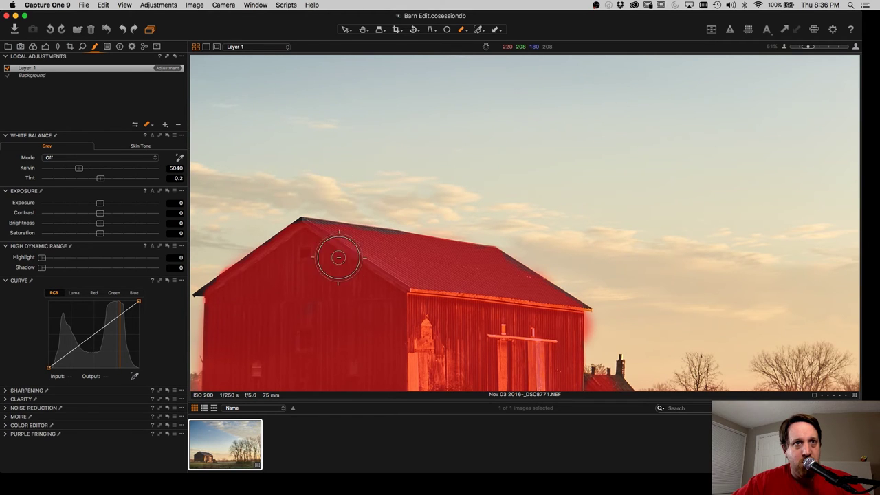
{"action": "left_click_drag", "start_coordinate": [355, 265], "coordinate": [358, 269]}
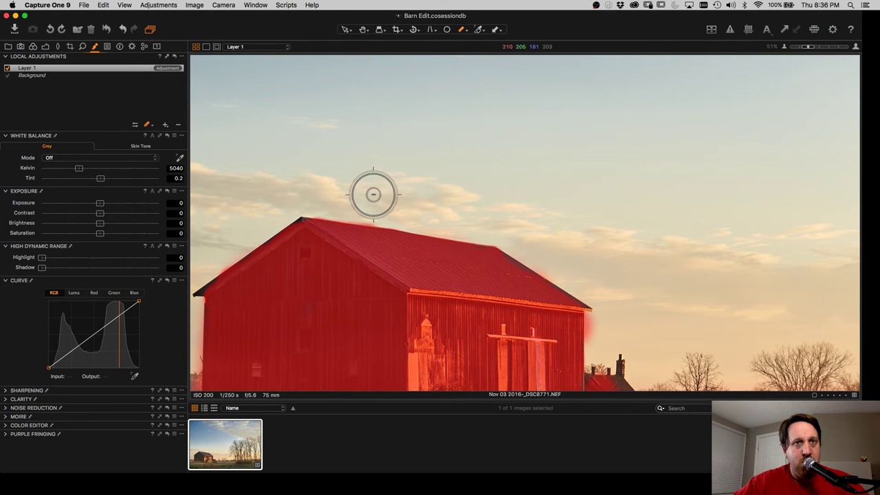
{"action": "mouse_move", "coordinate": [374, 200]}
{"action": "left_mouse_down"}
{"action": "mouse_move", "coordinate": [316, 197]}
{"action": "mouse_move", "coordinate": [395, 205]}
{"action": "left_mouse_up"}
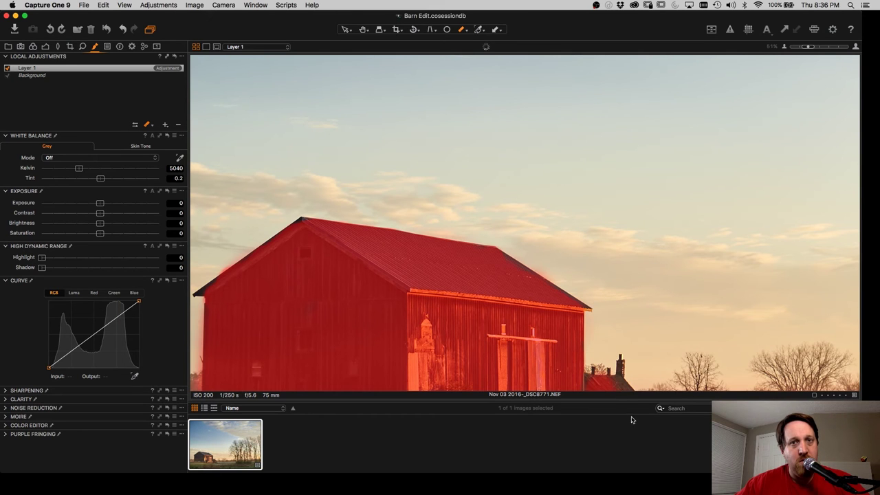
- Mask the small house beside the barn, then fit the whole photo in view
{"action": "scroll", "coordinate": [609, 141], "scroll_direction": "down", "scroll_amount": 5}
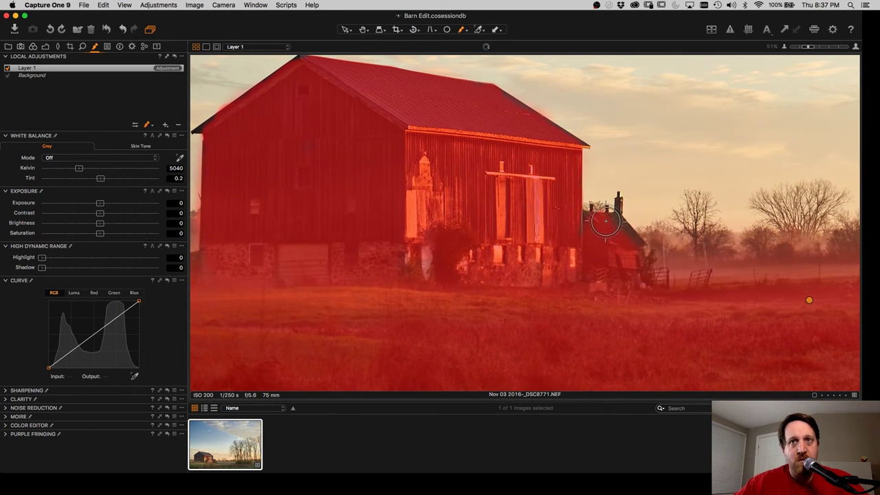
{"action": "mouse_move", "coordinate": [606, 221]}
{"action": "left_mouse_down"}
{"action": "mouse_move", "coordinate": [615, 226]}
{"action": "mouse_move", "coordinate": [625, 257]}
{"action": "mouse_move", "coordinate": [615, 222]}
{"action": "mouse_move", "coordinate": [616, 242]}
{"action": "mouse_move", "coordinate": [585, 226]}
{"action": "mouse_move", "coordinate": [624, 239]}
{"action": "mouse_move", "coordinate": [621, 257]}
{"action": "mouse_move", "coordinate": [615, 270]}
{"action": "mouse_move", "coordinate": [577, 266]}
{"action": "mouse_move", "coordinate": [587, 250]}
{"action": "mouse_move", "coordinate": [631, 270]}
{"action": "left_mouse_up"}
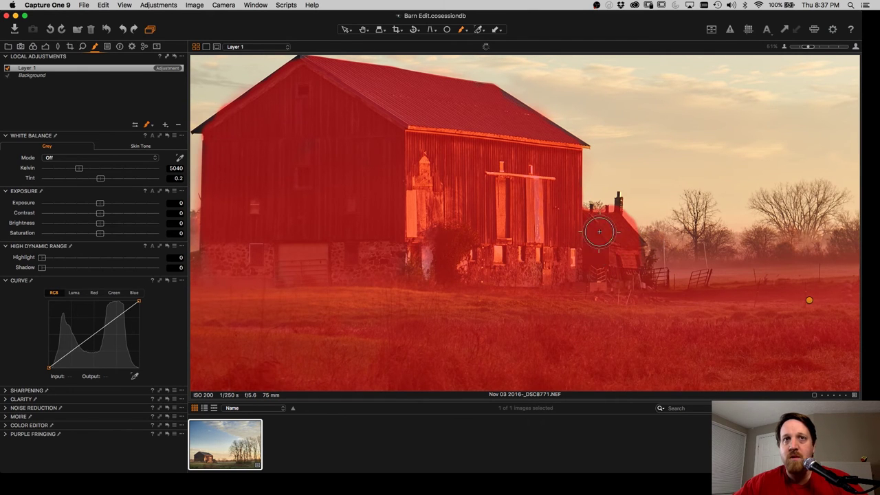
{"action": "mouse_move", "coordinate": [593, 222]}
{"action": "left_mouse_down"}
{"action": "mouse_move", "coordinate": [599, 231]}
{"action": "mouse_move", "coordinate": [585, 226]}
{"action": "mouse_move", "coordinate": [614, 229]}
{"action": "mouse_move", "coordinate": [624, 270]}
{"action": "mouse_move", "coordinate": [630, 258]}
{"action": "mouse_move", "coordinate": [627, 271]}
{"action": "left_mouse_up"}
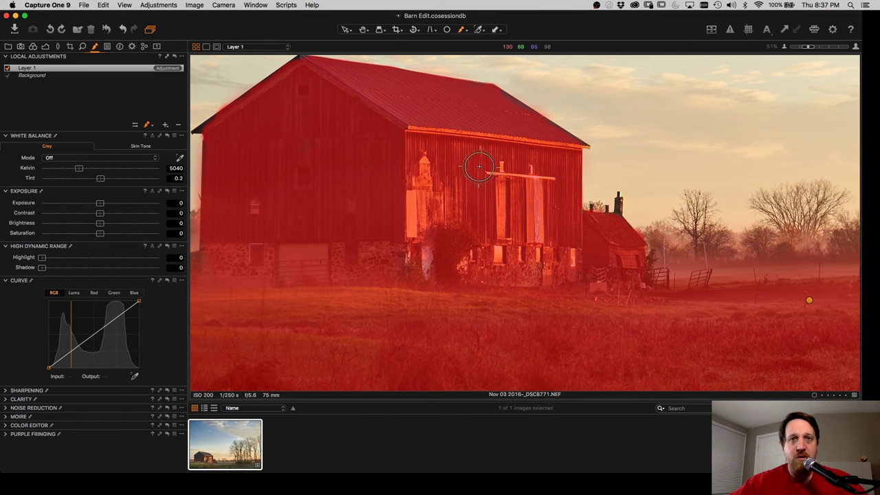
{"action": "key", "text": "super+0"}
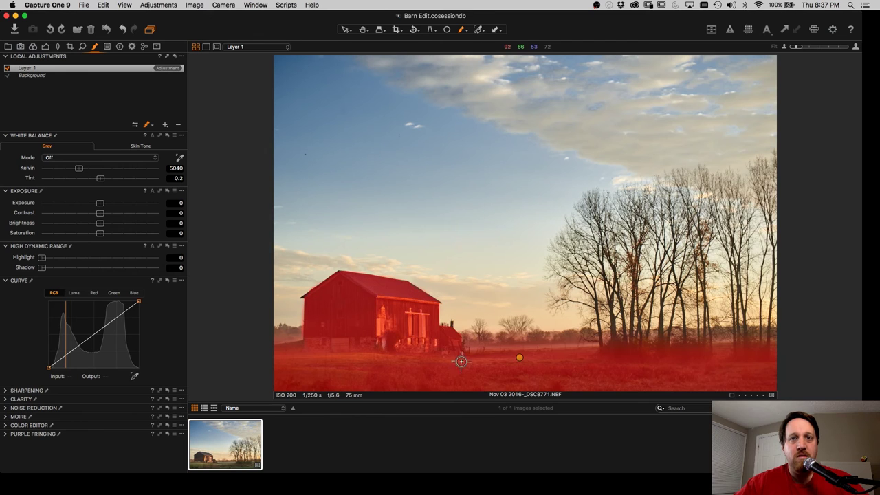
- Show the mask only while drawing, rename Layer 1 to Color Temp, and warm it to 6010 K
{"action": "left_click", "coordinate": [467, 30]}
{"action": "left_click", "coordinate": [484, 75]}
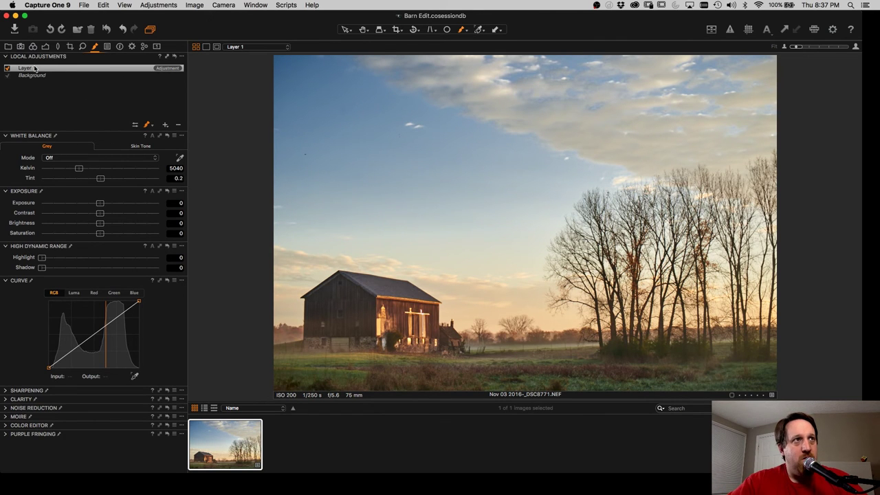
{"action": "double_click", "coordinate": [35, 69]}
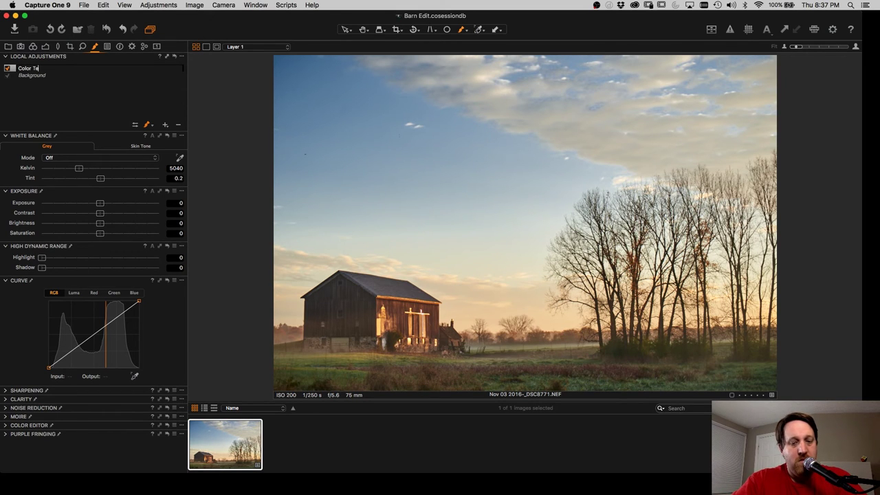
{"action": "key", "text": "Return"}
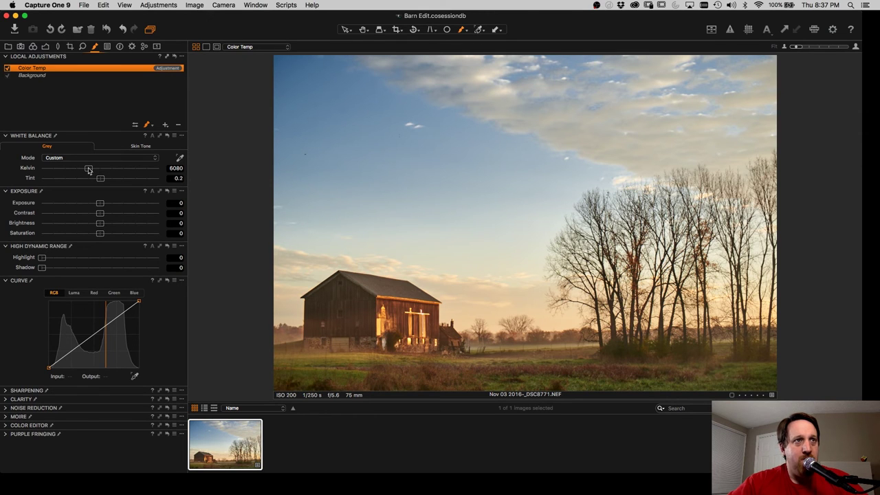
{"action": "left_click", "coordinate": [172, 168]}
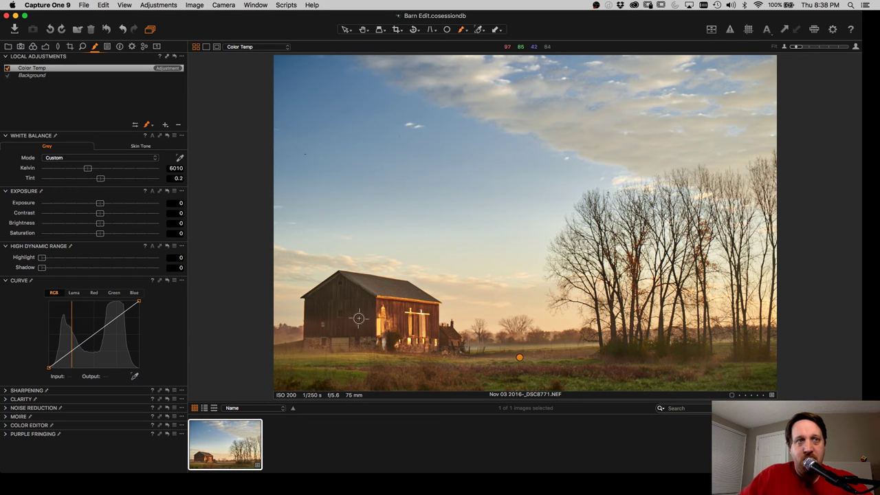
- Add a layer named Brighten and paint its mask over the grass in front of the barn
{"action": "left_click", "coordinate": [166, 125]}
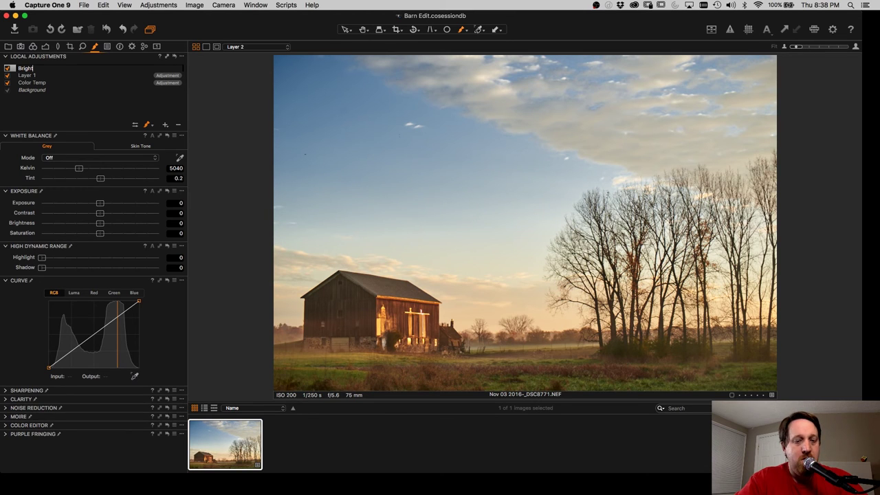
{"action": "key", "text": "Return"}
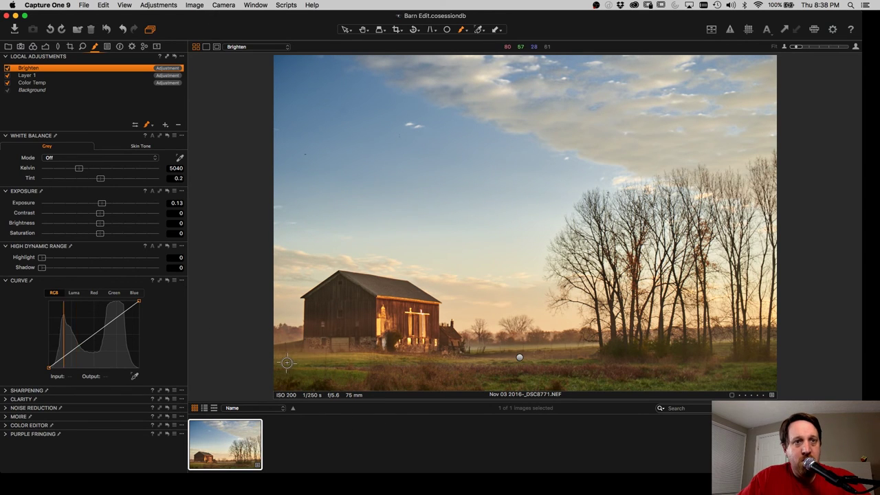
{"action": "left_click_drag", "start_coordinate": [322, 356], "coordinate": [413, 360]}
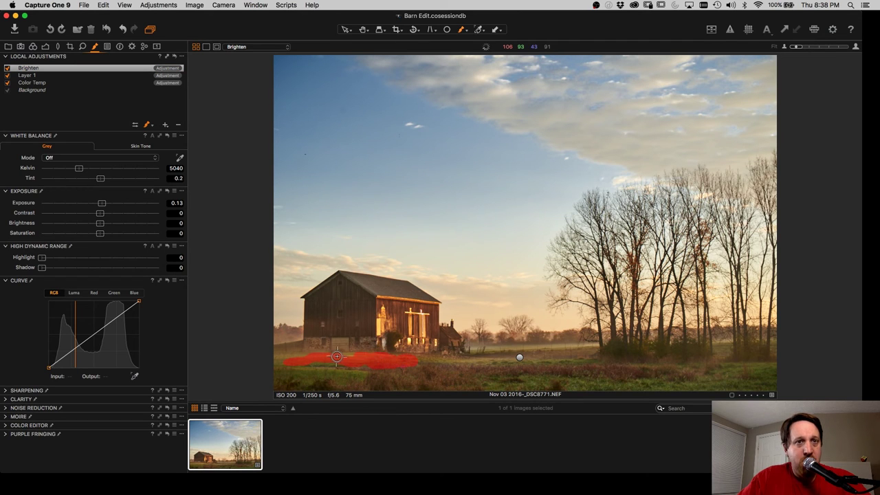
{"action": "left_click_drag", "start_coordinate": [294, 374], "coordinate": [307, 381]}
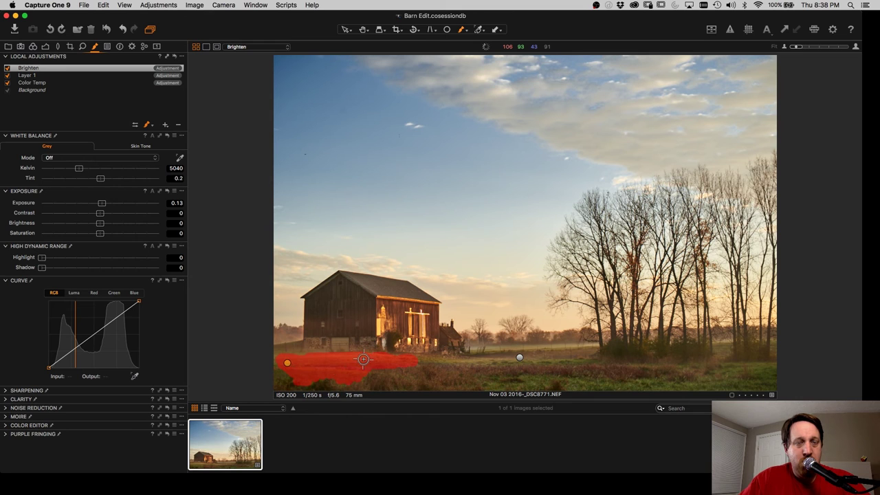
{"action": "right_click", "coordinate": [359, 359]}
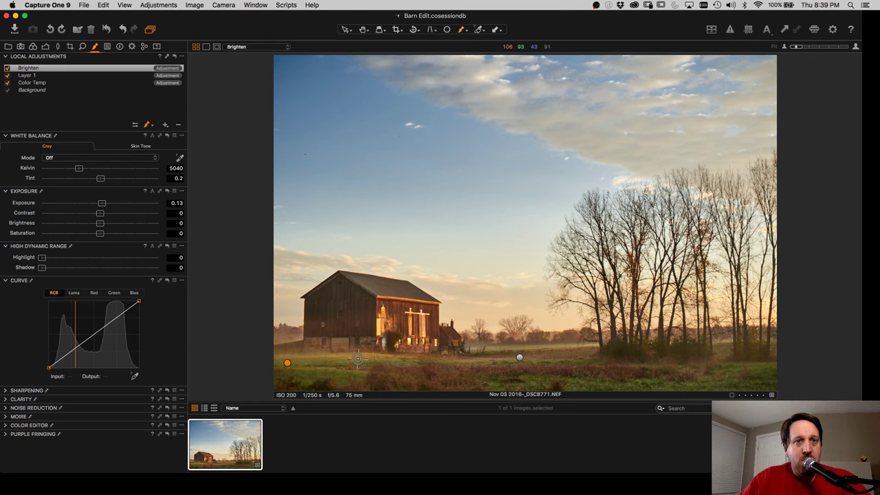
{"action": "right_click", "coordinate": [365, 338]}
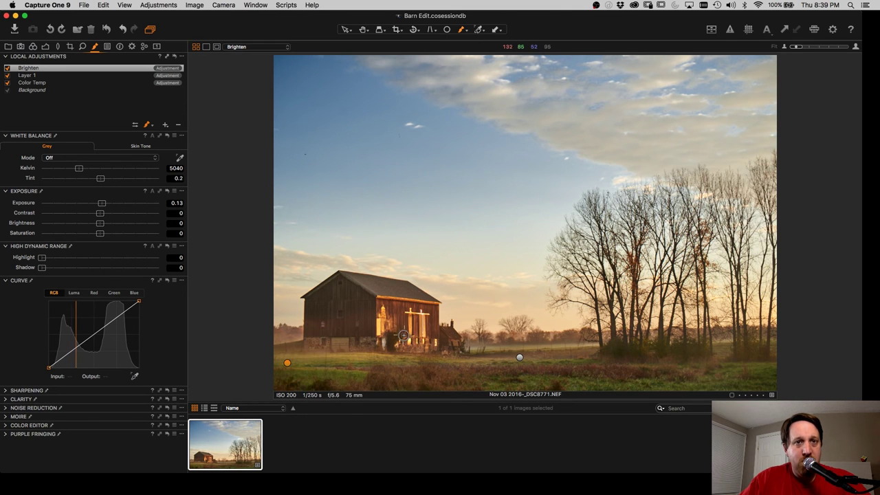
- Lower the brush hardness and paint the Brighten mask across the left and right foreground grass
{"action": "right_click", "coordinate": [405, 310]}
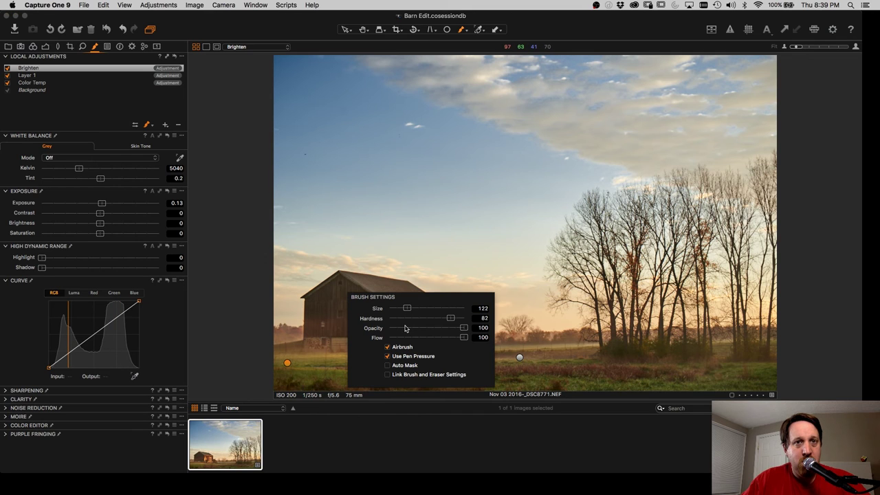
{"action": "left_click_drag", "start_coordinate": [448, 314], "coordinate": [408, 309]}
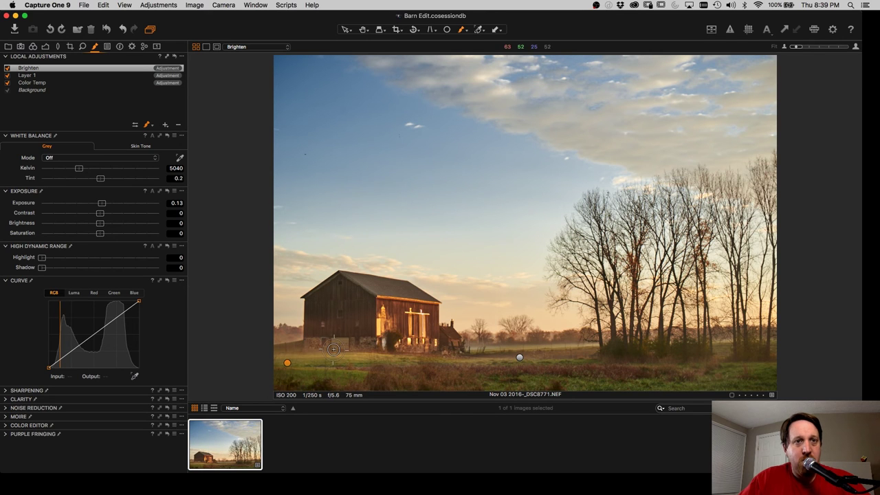
{"action": "left_click_drag", "start_coordinate": [290, 361], "coordinate": [337, 357]}
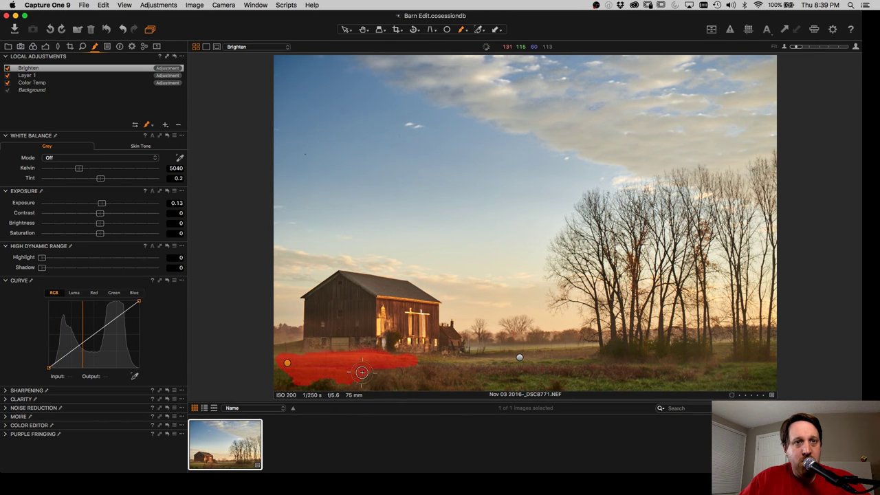
{"action": "left_click_drag", "start_coordinate": [425, 361], "coordinate": [448, 359]}
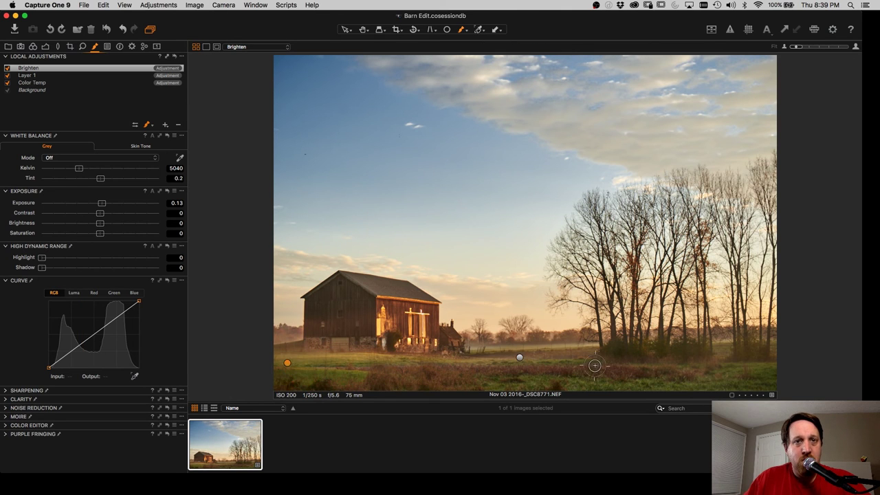
{"action": "mouse_move", "coordinate": [486, 389]}
{"action": "left_mouse_down"}
{"action": "mouse_move", "coordinate": [534, 378]}
{"action": "mouse_move", "coordinate": [525, 385]}
{"action": "mouse_move", "coordinate": [612, 387]}
{"action": "mouse_move", "coordinate": [554, 376]}
{"action": "mouse_move", "coordinate": [592, 390]}
{"action": "mouse_move", "coordinate": [690, 384]}
{"action": "mouse_move", "coordinate": [760, 367]}
{"action": "mouse_move", "coordinate": [772, 375]}
{"action": "mouse_move", "coordinate": [723, 390]}
{"action": "mouse_move", "coordinate": [775, 389]}
{"action": "left_mouse_up"}
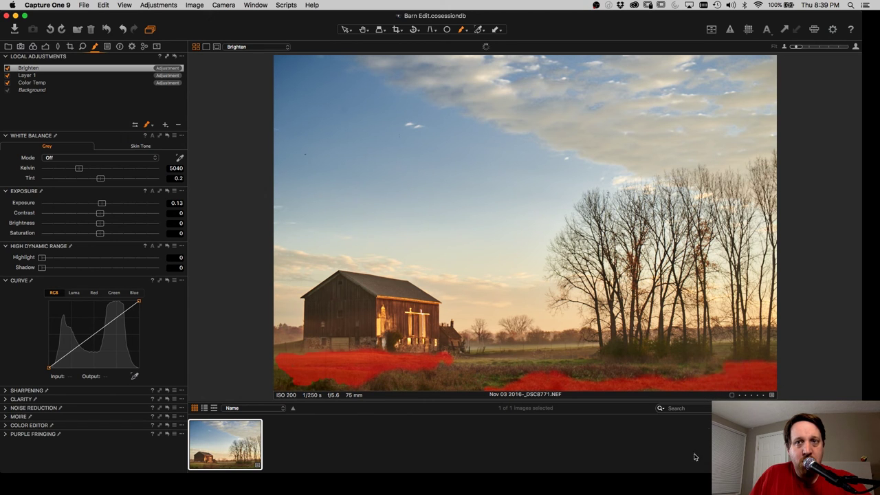
- Hide the red mask overlay and toggle the Brighten layer off and on to compare
{"action": "key", "text": "m"}
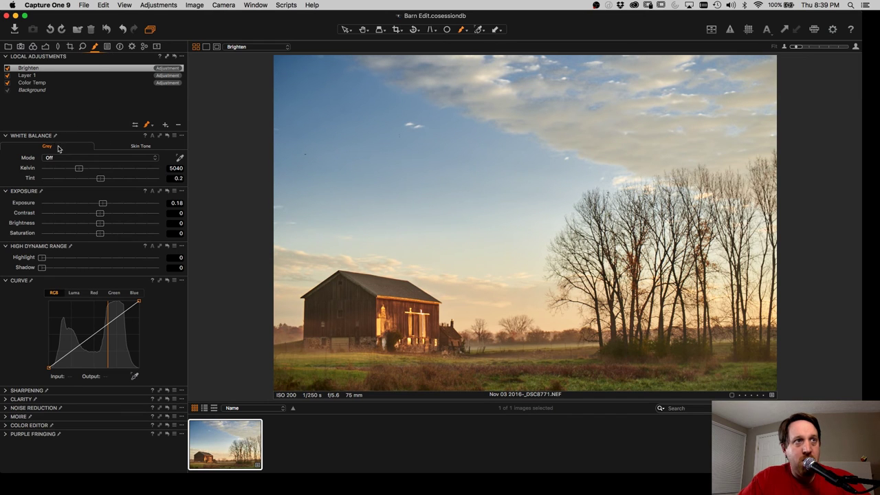
{"action": "left_click", "coordinate": [7, 69]}
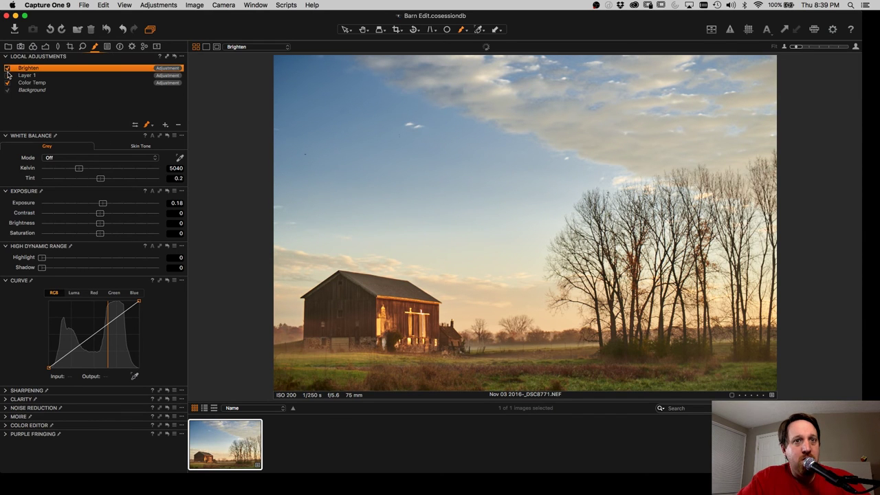
{"action": "left_click", "coordinate": [8, 68]}
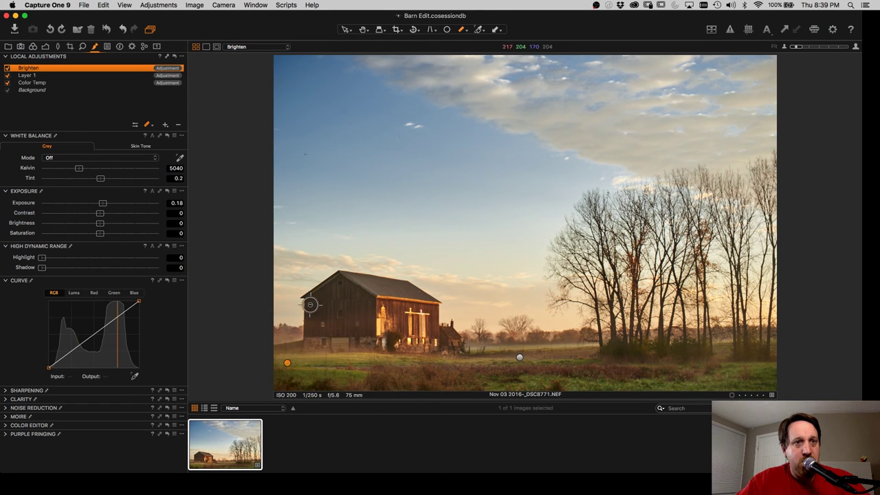
{"action": "right_click", "coordinate": [313, 297]}
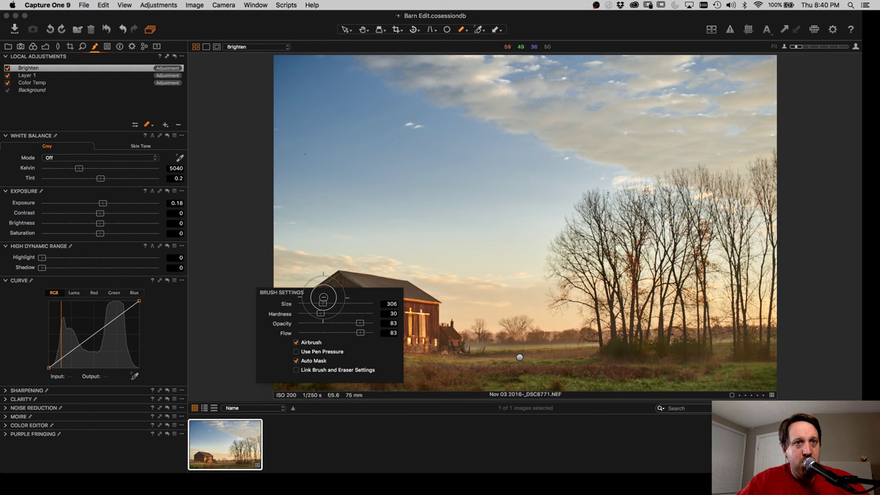
{"action": "key", "text": "m"}
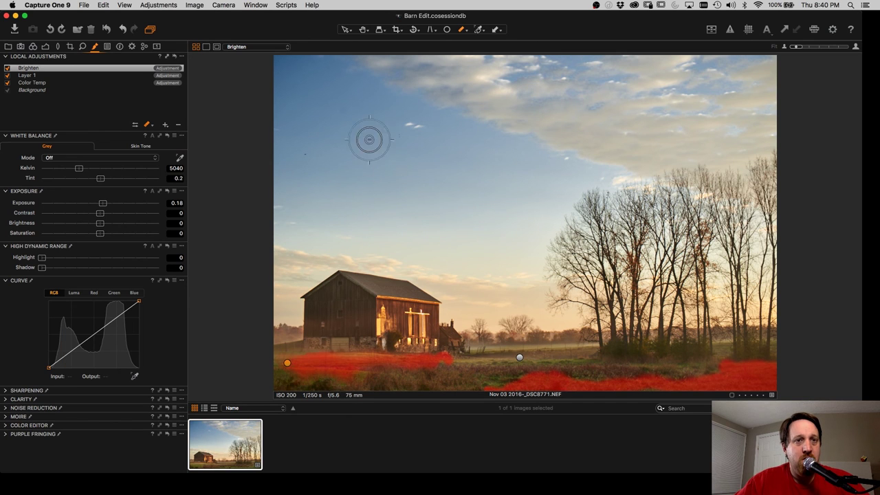
{"action": "key", "text": "m"}
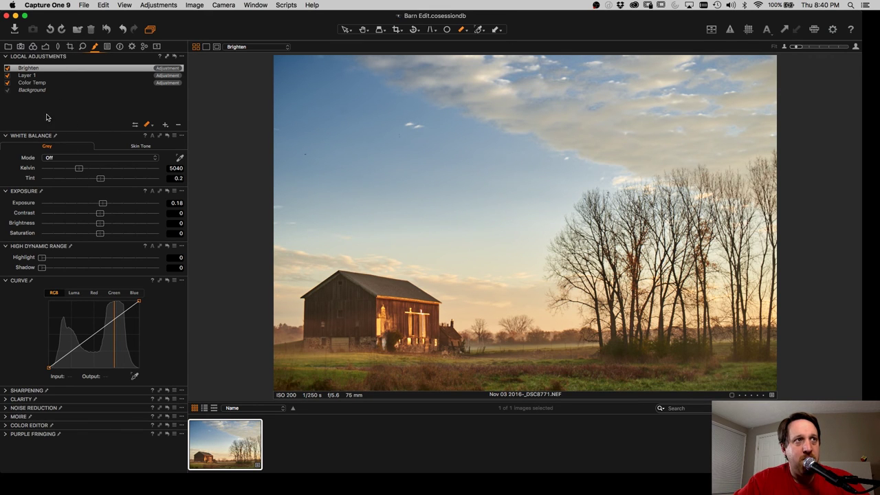
{"action": "left_click", "coordinate": [7, 69]}
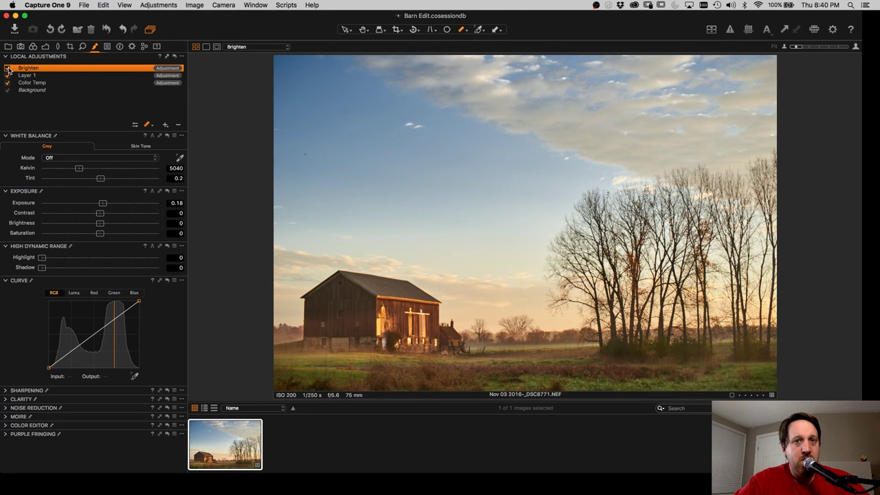
{"action": "left_click", "coordinate": [7, 69]}
{"action": "left_click", "coordinate": [7, 69]}
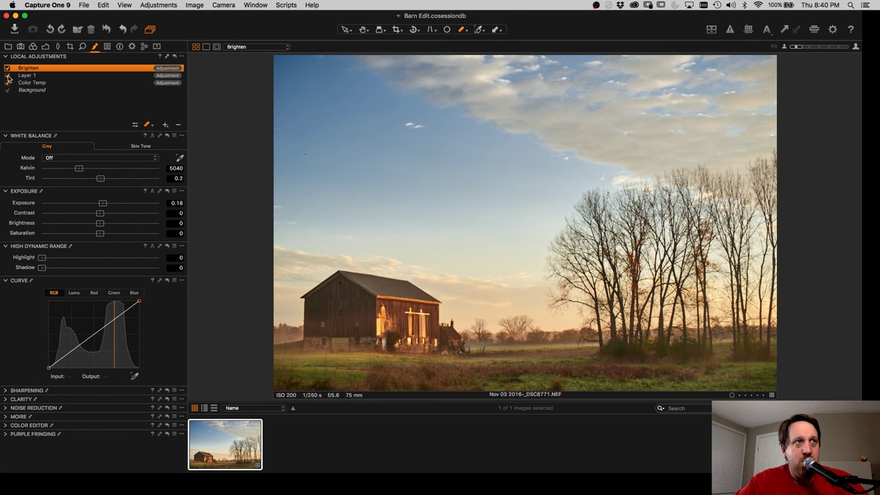
- Compare Layer 1 with Color Temp, then delete the empty Layer 1
{"action": "left_click", "coordinate": [27, 77]}
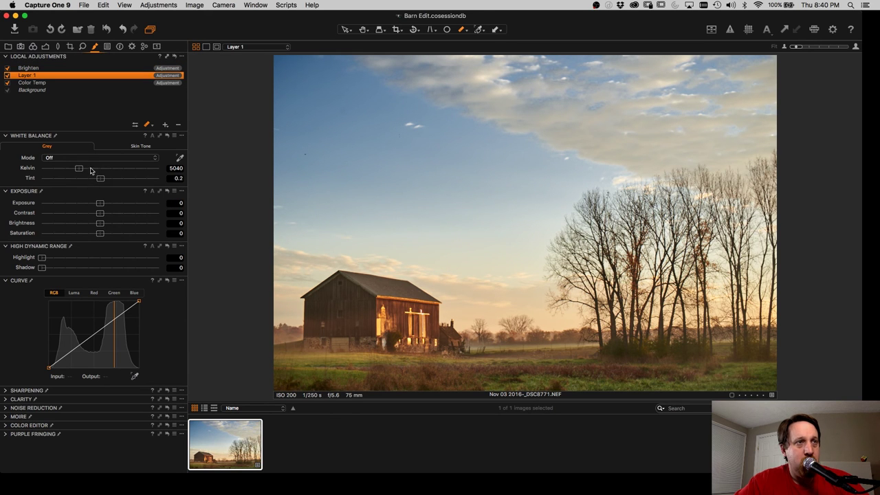
{"action": "left_click", "coordinate": [47, 83]}
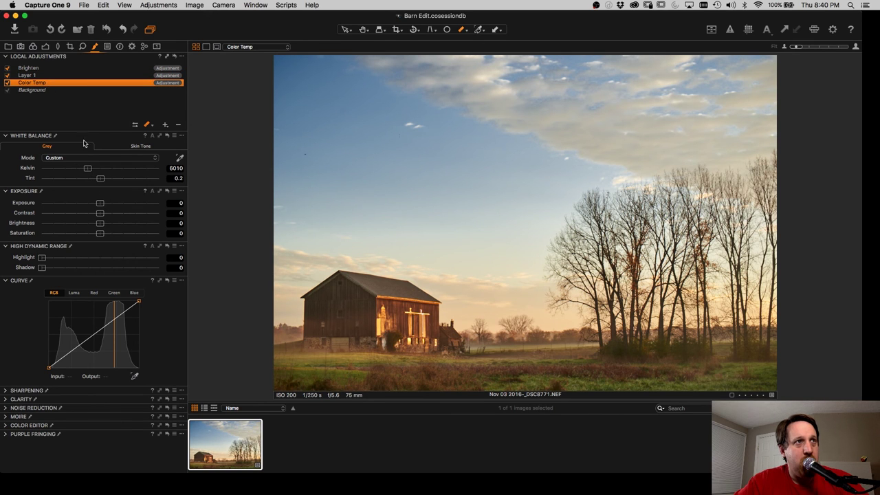
{"action": "left_click", "coordinate": [49, 76]}
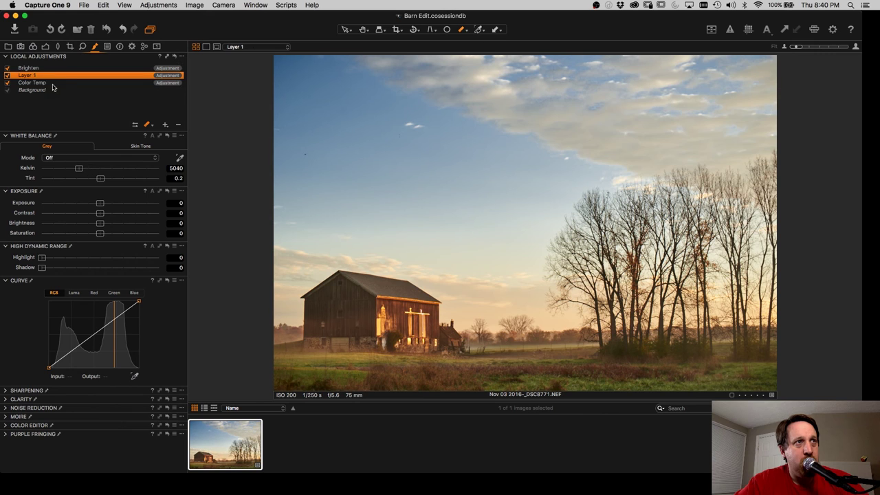
{"action": "left_click", "coordinate": [55, 82]}
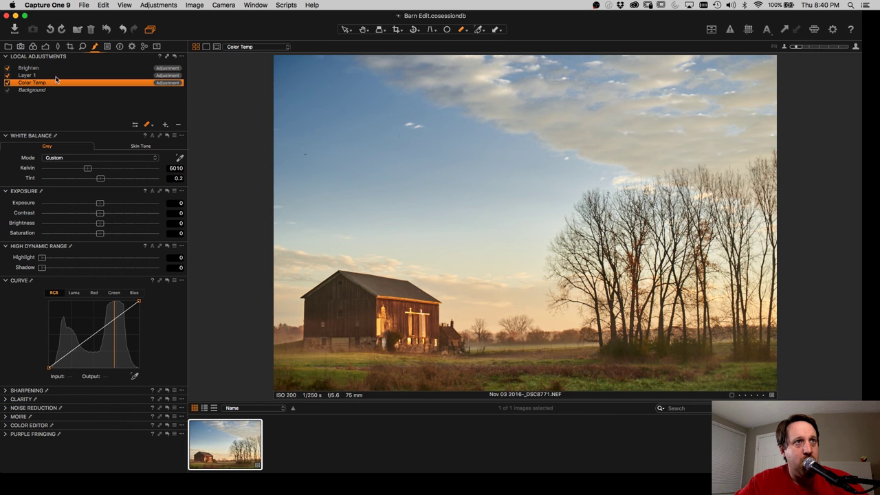
{"action": "left_click", "coordinate": [130, 76]}
{"action": "left_click", "coordinate": [178, 126]}
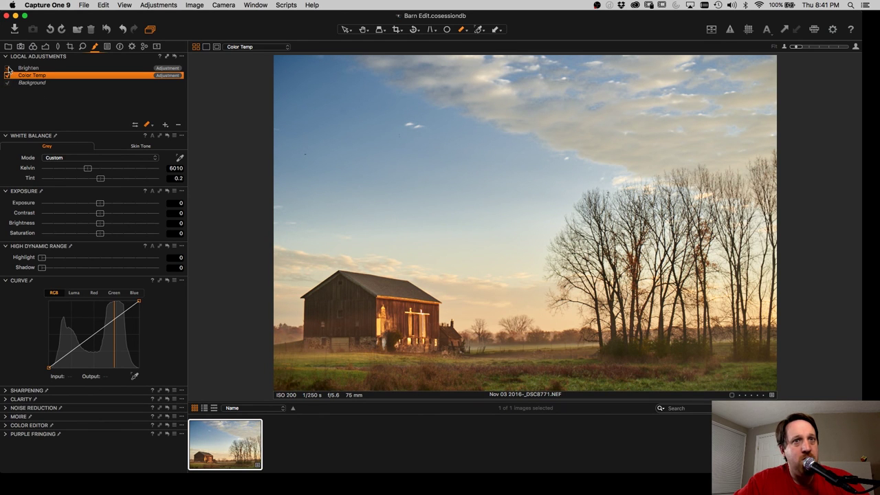
- Compare the Brighten layer off and on, then paint more brightening along the field
{"action": "left_click", "coordinate": [8, 68]}
{"action": "left_click", "coordinate": [8, 69]}
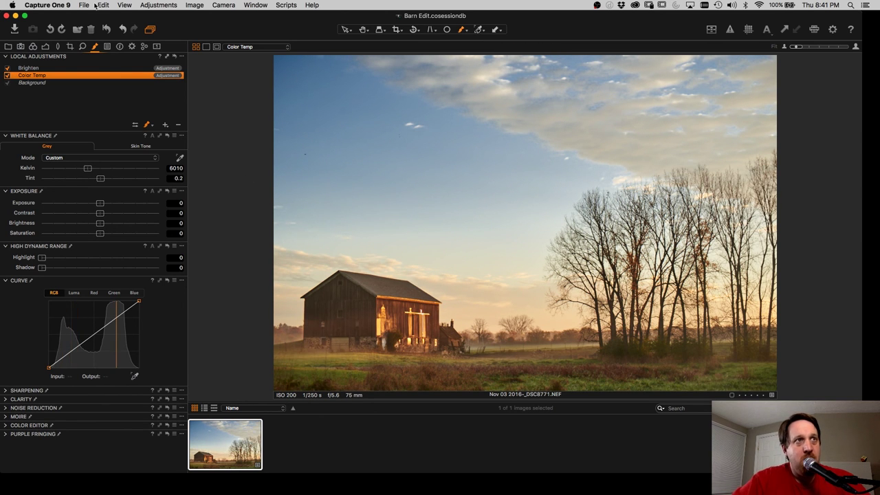
{"action": "left_click", "coordinate": [100, 68]}
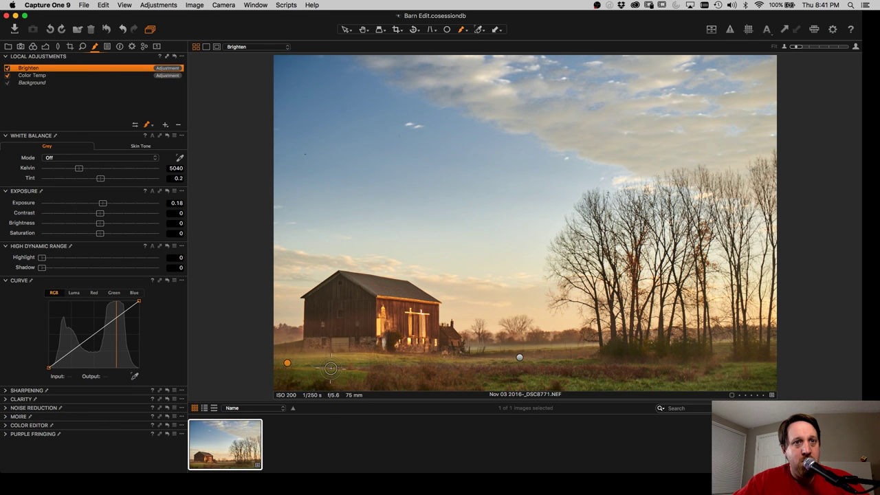
{"action": "left_click_drag", "start_coordinate": [310, 362], "coordinate": [401, 364]}
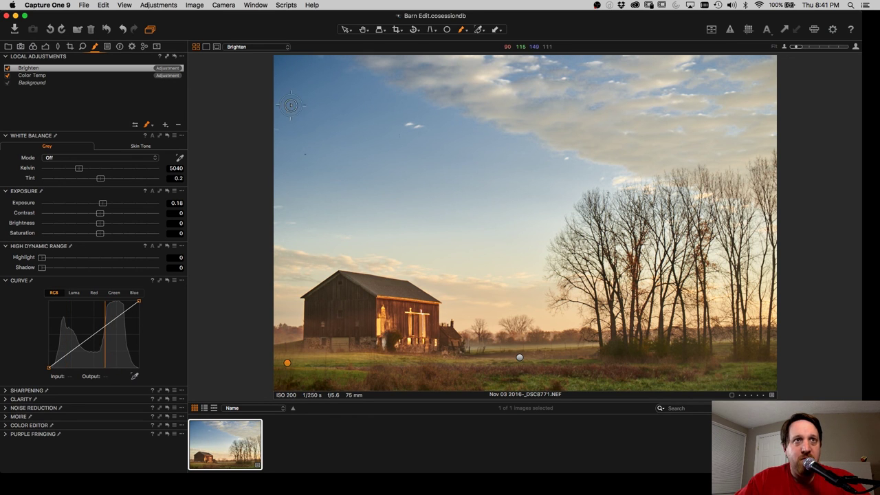
- Raise the global Saturation in the Exposure tool to 27
{"action": "left_click", "coordinate": [157, 46]}
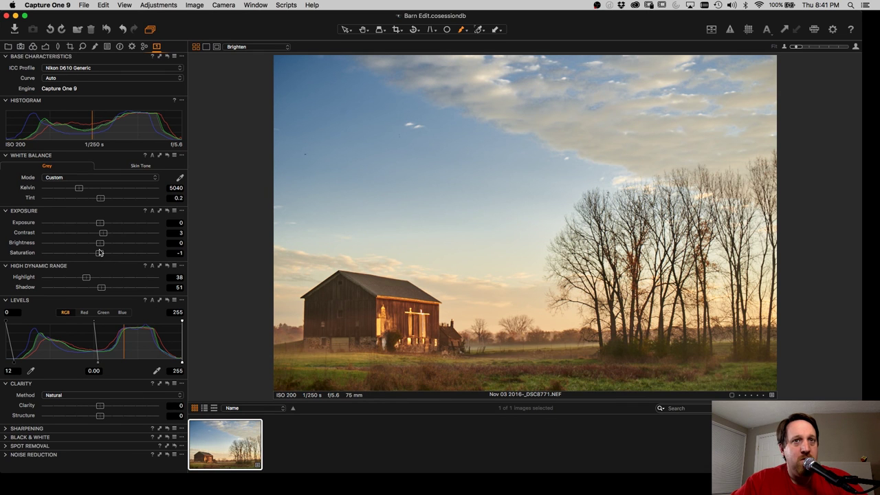
{"action": "left_click_drag", "start_coordinate": [105, 251], "coordinate": [115, 255]}
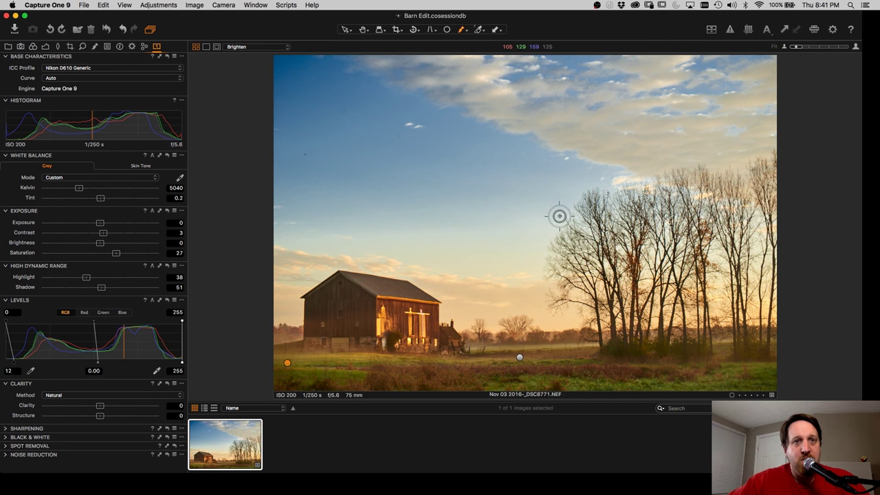